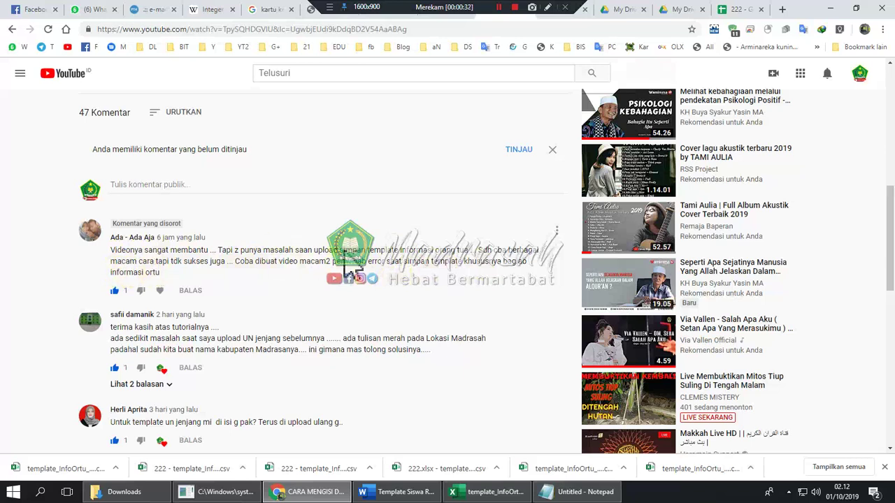
Switch to the e-madrasah template page and download the Informasi Orangtua template under Siswa Aktif, closing the list of old downloads
{"action": "scroll", "coordinate": [411, 255], "scroll_direction": "up", "scroll_amount": 7}
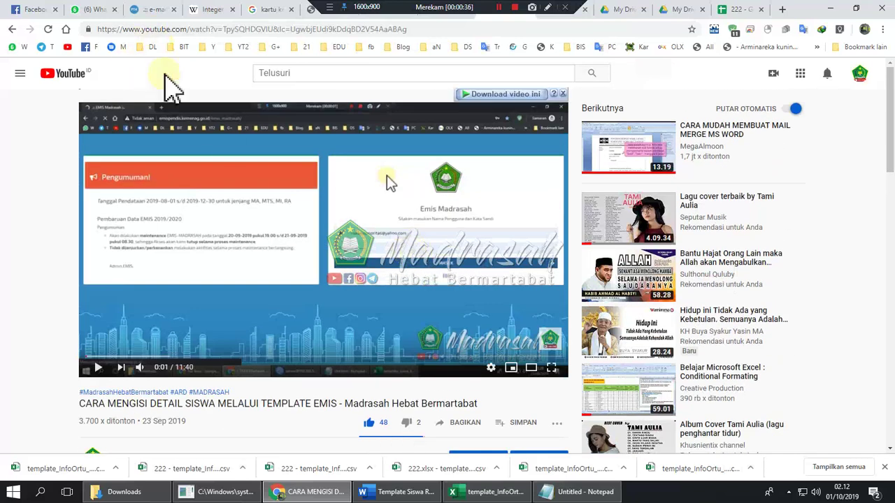
{"action": "left_click", "coordinate": [161, 5]}
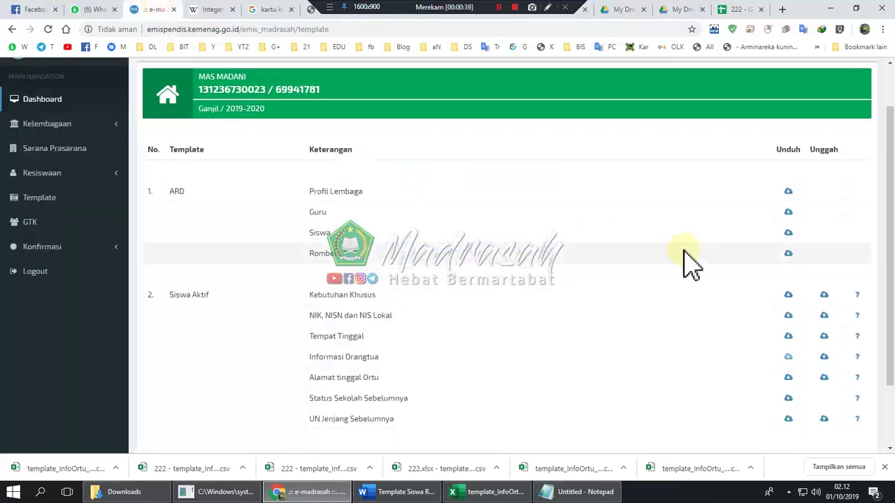
{"action": "scroll", "coordinate": [683, 259], "scroll_direction": "down", "scroll_amount": 2}
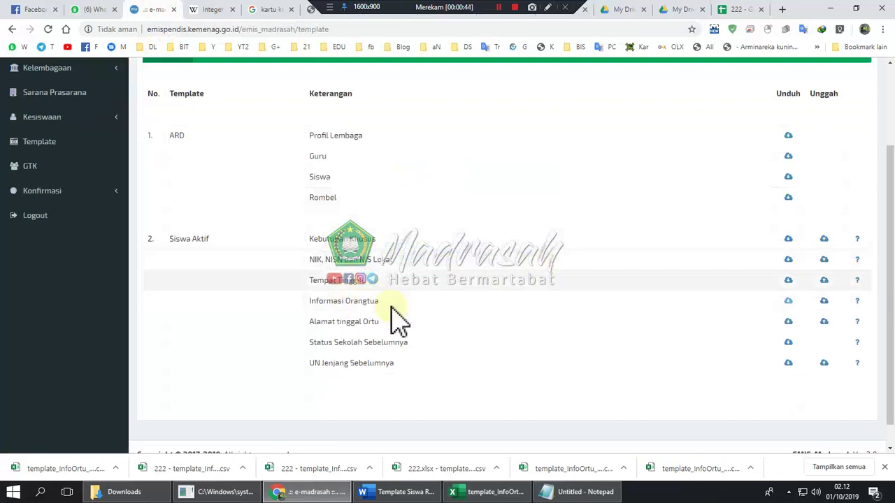
{"action": "left_click", "coordinate": [787, 301]}
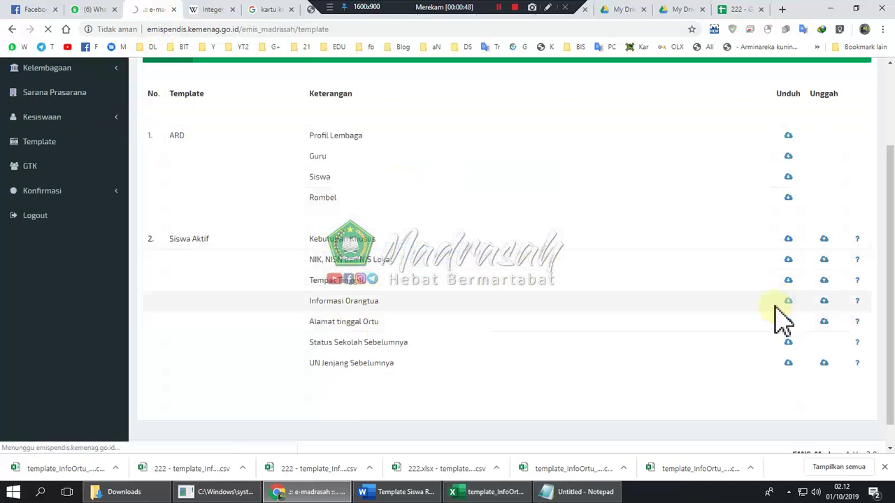
{"action": "left_click", "coordinate": [885, 467]}
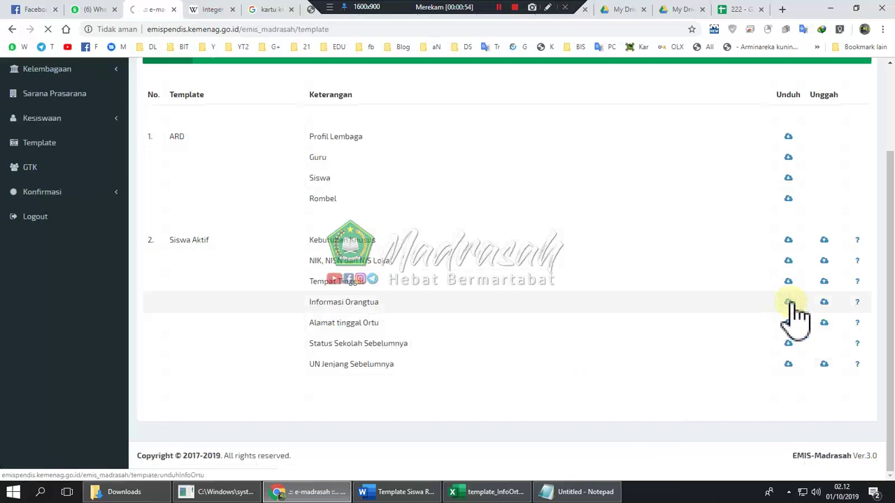
{"action": "left_click", "coordinate": [790, 302]}
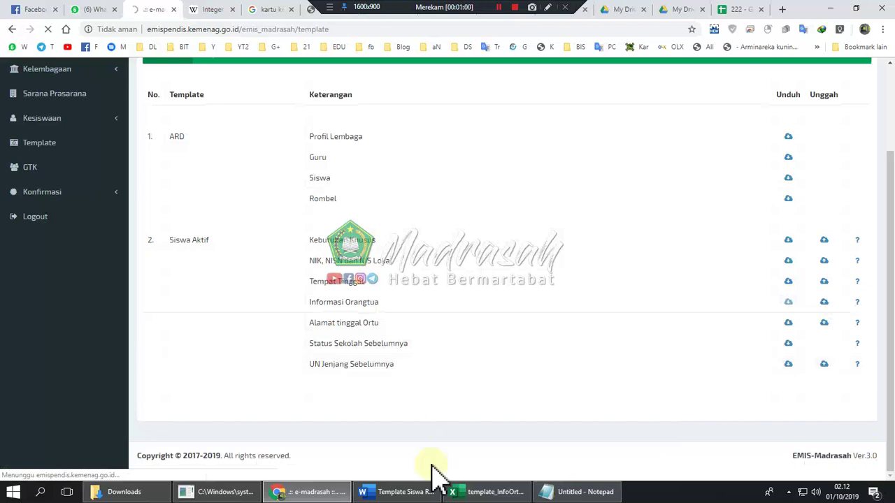
Switch to the Template Siswa Rev-1 guide in Word and examine the filling rules under Informasi Orangtua Siswa
{"action": "left_click", "coordinate": [410, 493]}
{"action": "scroll", "coordinate": [672, 343], "scroll_direction": "up", "scroll_amount": 1}
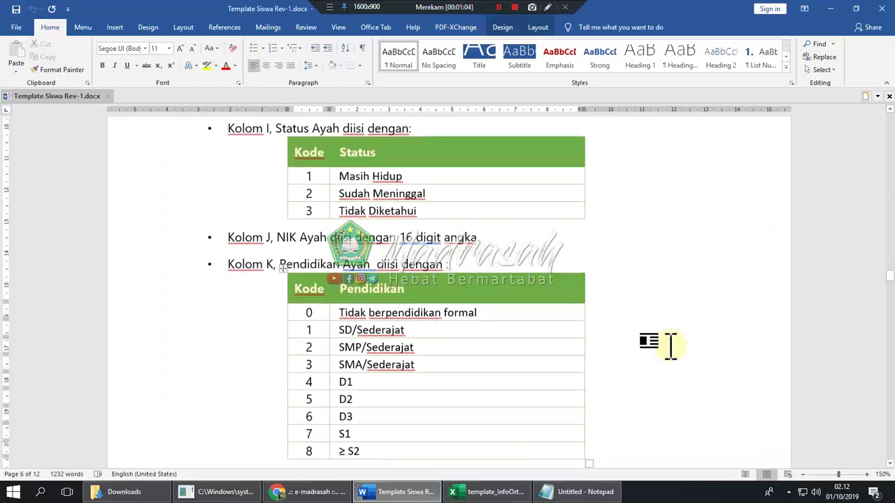
{"action": "scroll", "coordinate": [659, 325], "scroll_direction": "up", "scroll_amount": 12}
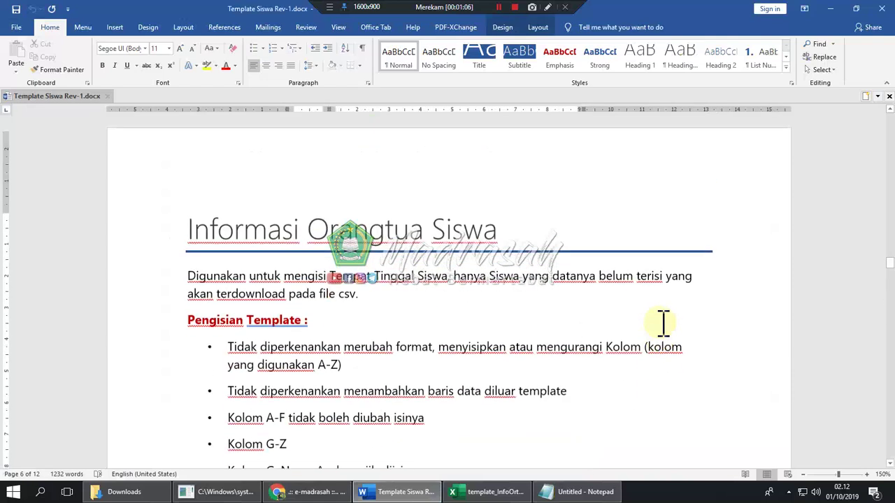
{"action": "scroll", "coordinate": [661, 322], "scroll_direction": "down", "scroll_amount": 4}
{"action": "scroll", "coordinate": [661, 322], "scroll_direction": "up", "scroll_amount": 4}
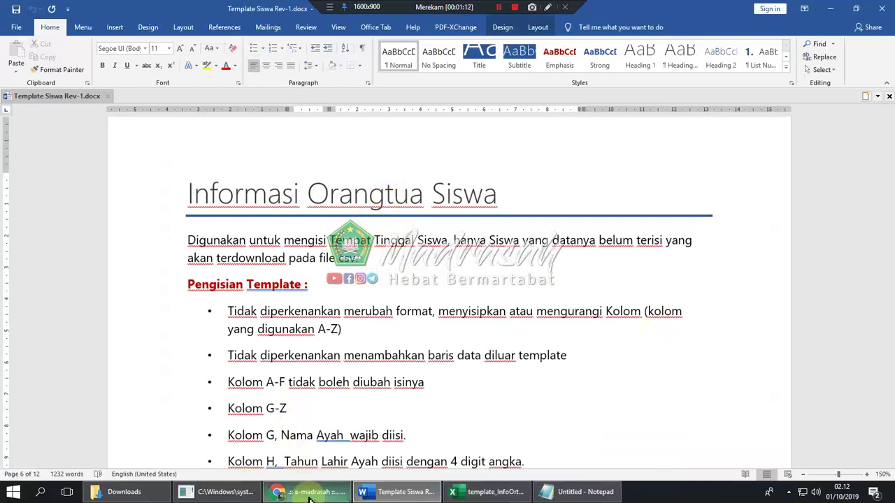
Return to the e-madrasah page in the browser and open the downloaded Informasi Orangtua CSV template in Excel
{"action": "mouse_move", "coordinate": [307, 492]}
{"action": "left_click", "coordinate": [336, 430]}
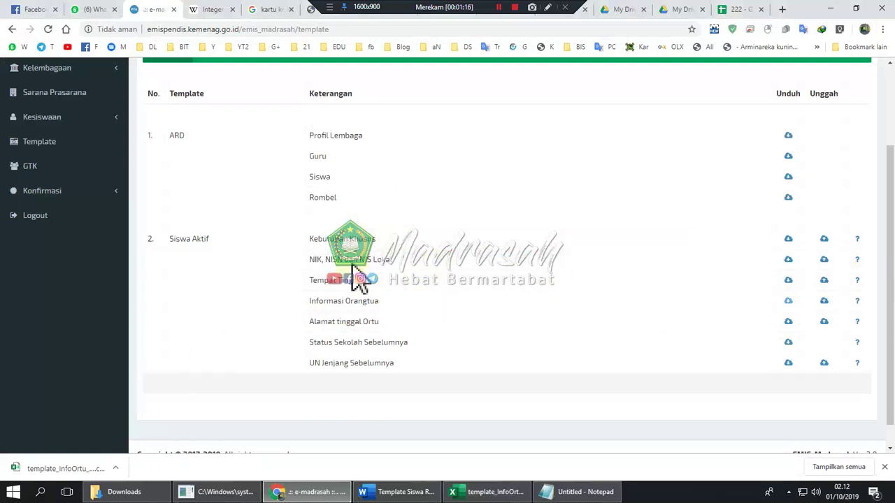
{"action": "left_click", "coordinate": [59, 469]}
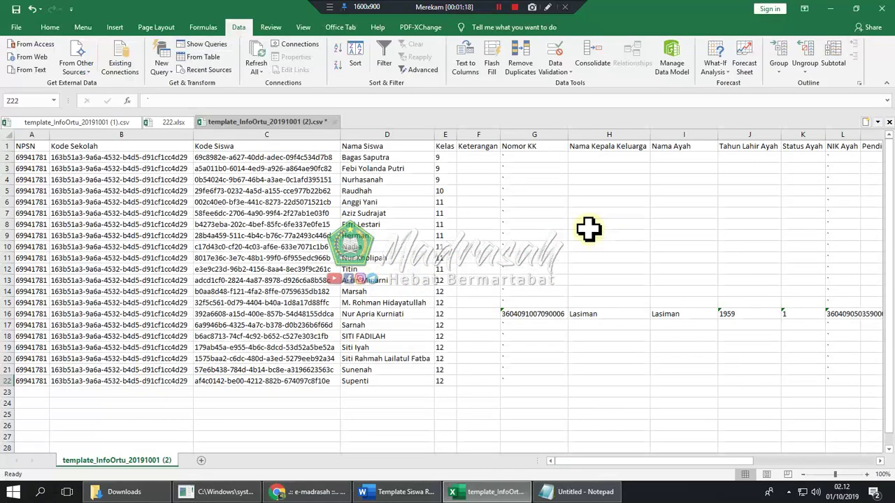
{"action": "left_click", "coordinate": [316, 279]}
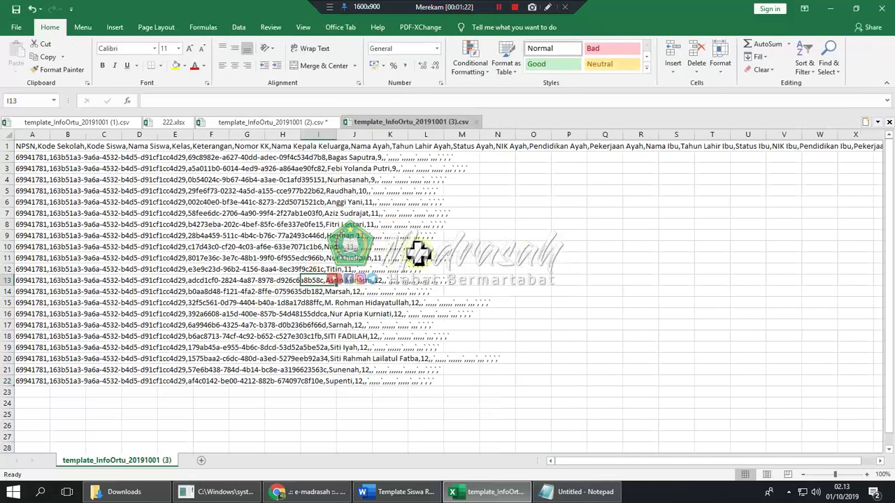
Look at the 222 spreadsheet in Google Sheets, then return to the opened CSV template in Excel to inspect its unsplit rows
{"action": "left_click", "coordinate": [310, 492]}
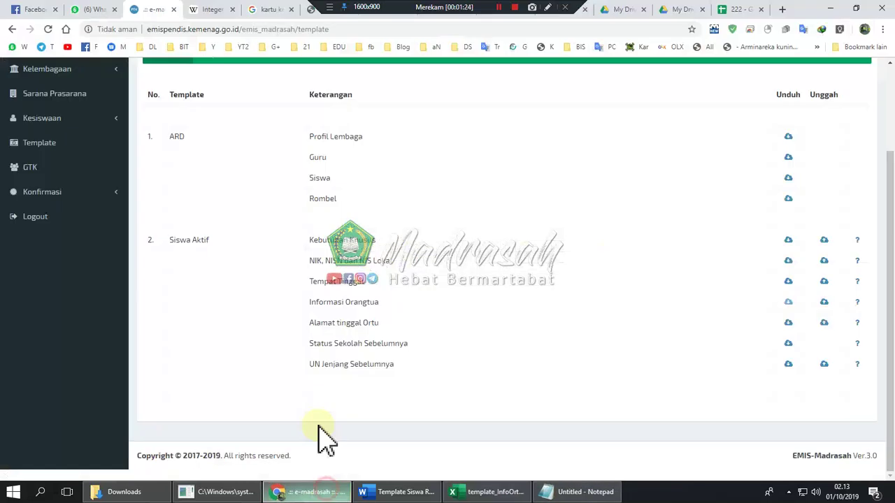
{"action": "left_click", "coordinate": [735, 10]}
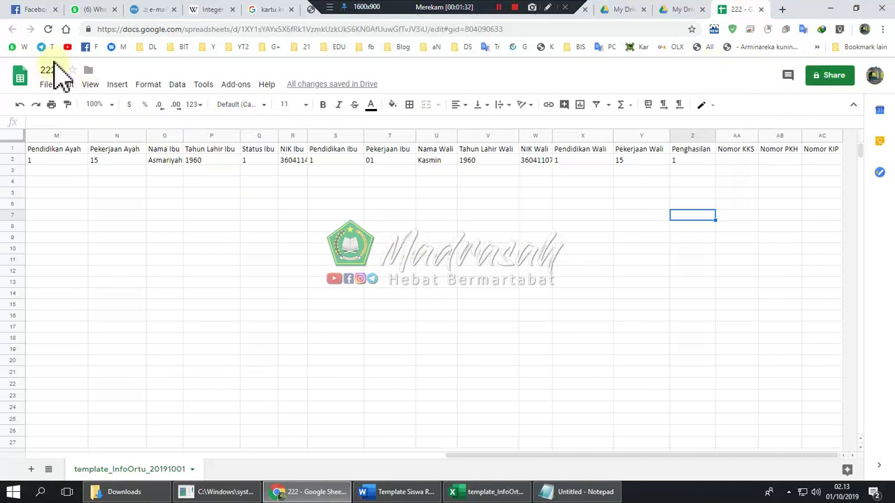
{"action": "left_click", "coordinate": [497, 493]}
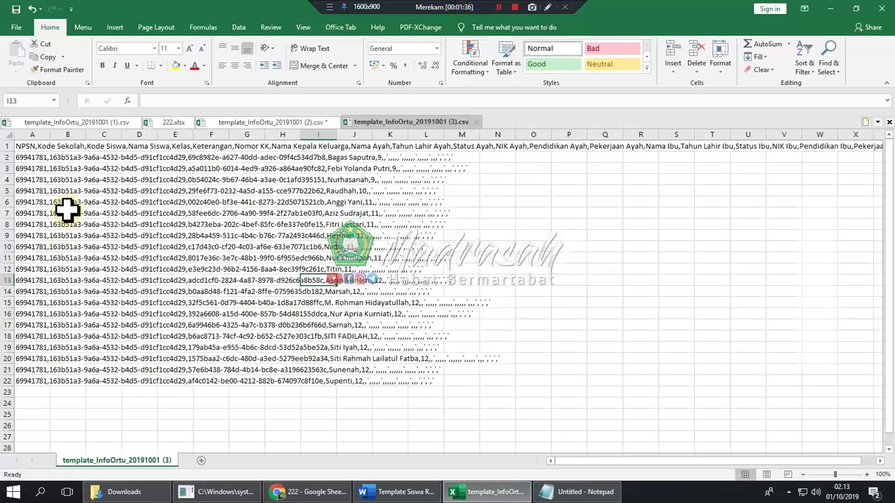
{"action": "left_click", "coordinate": [374, 214]}
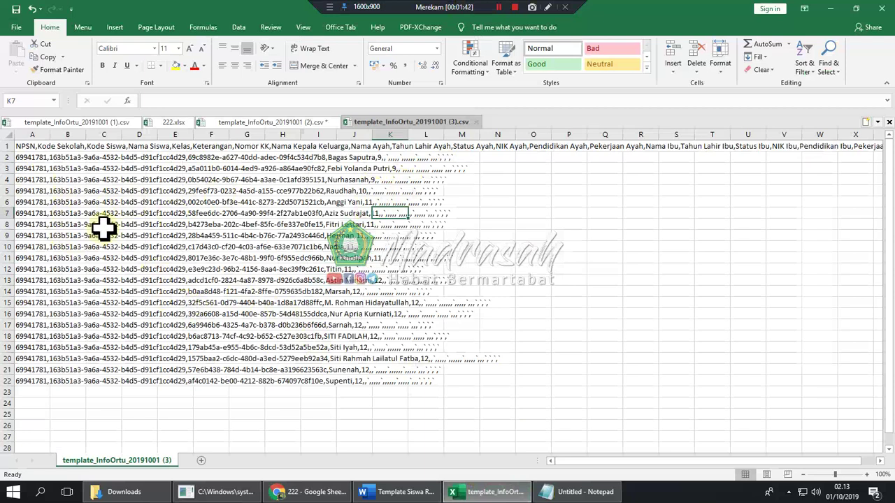
Split column A into separate fields with Text to Columns, using delimited data with tab and comma as delimiters
{"action": "left_click", "coordinate": [35, 128]}
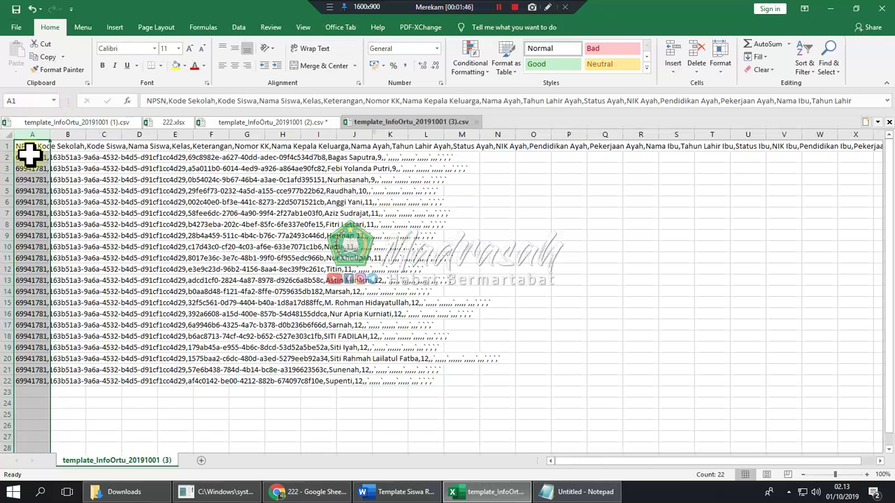
{"action": "left_click", "coordinate": [32, 130]}
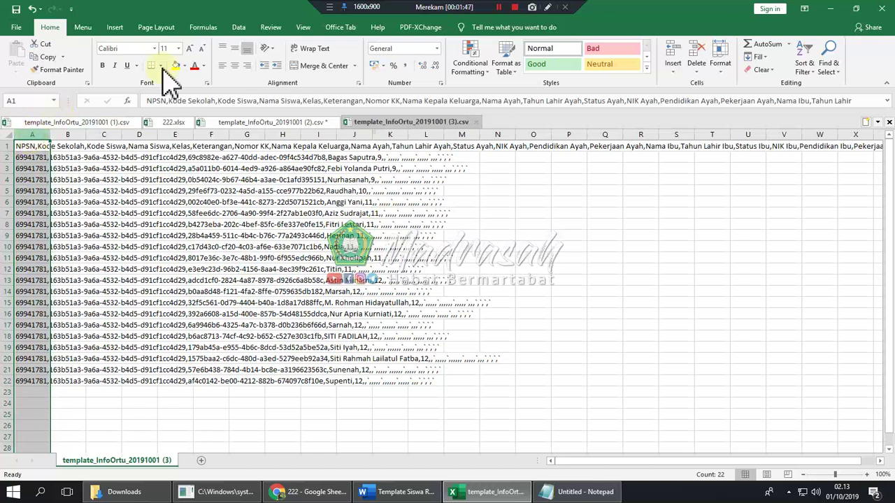
{"action": "left_click", "coordinate": [238, 28]}
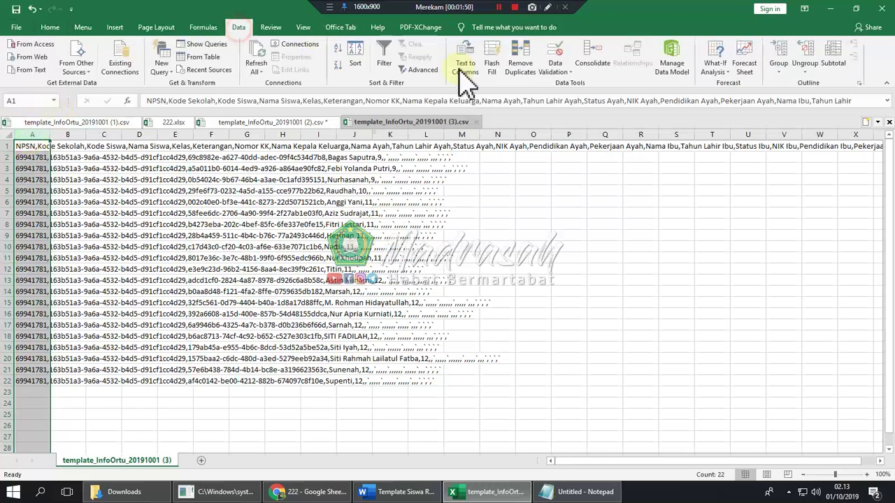
{"action": "left_click", "coordinate": [464, 63]}
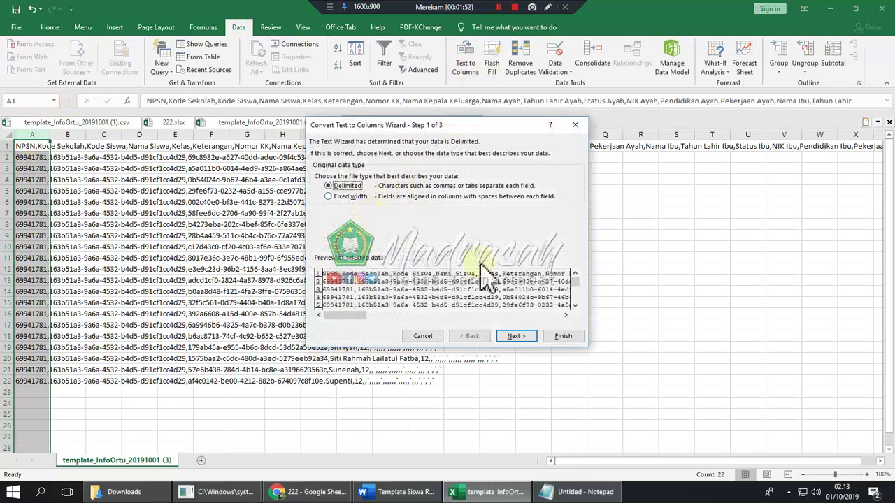
{"action": "left_click", "coordinate": [515, 337]}
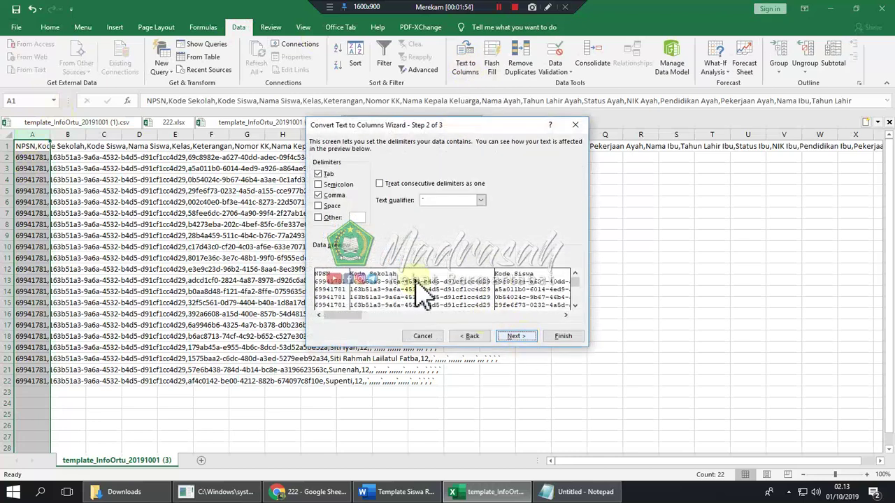
{"action": "left_click", "coordinate": [525, 336]}
{"action": "left_click", "coordinate": [570, 338]}
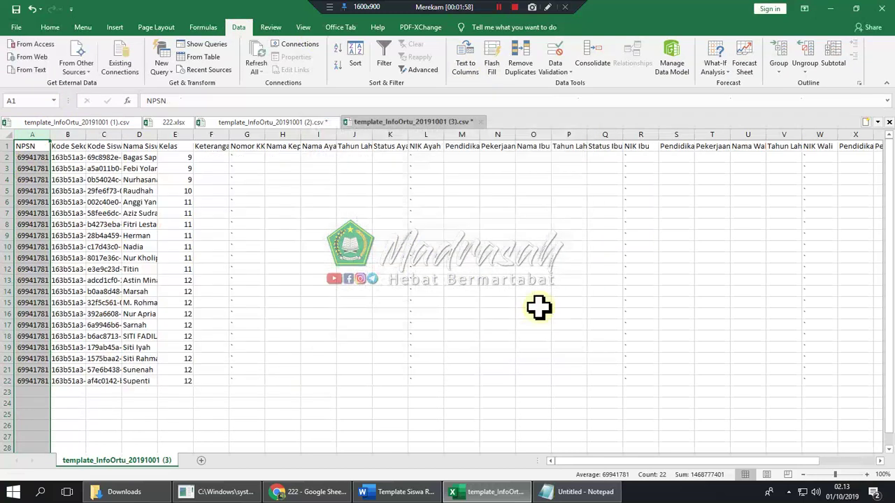
{"action": "left_click", "coordinate": [535, 294]}
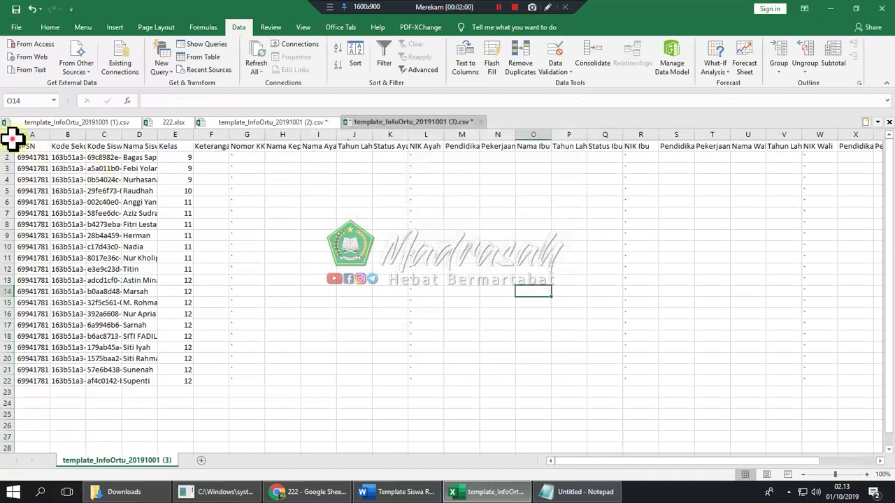
Auto-fit the width of all columns in the sheet to their contents
{"action": "left_click", "coordinate": [10, 137]}
{"action": "double_click", "coordinate": [49, 137]}
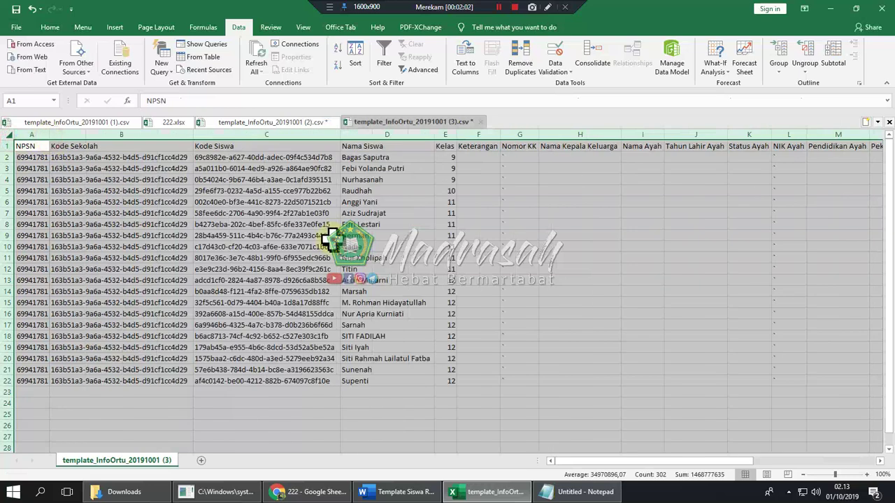
{"action": "left_click", "coordinate": [329, 236]}
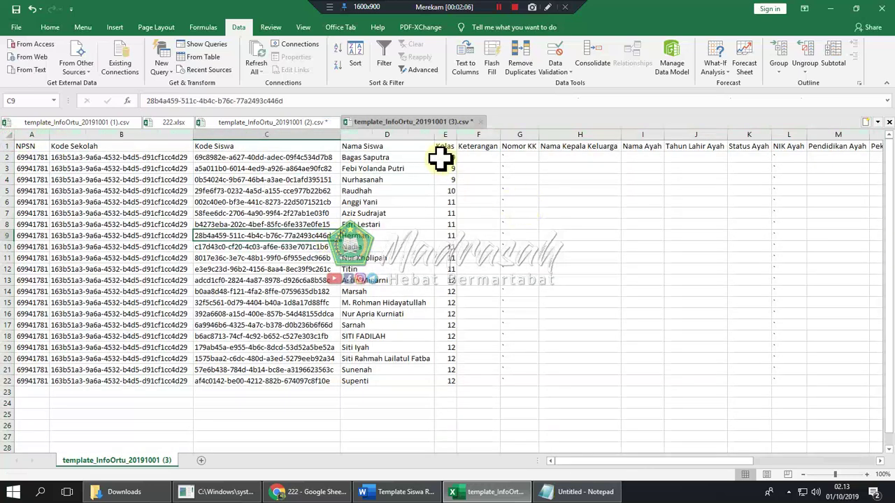
Copy the filled parent data in row 16, from Nomor KK to Nomor KIP, in template_InfoOrtu_20191001 (2).csv
{"action": "left_click", "coordinate": [287, 122]}
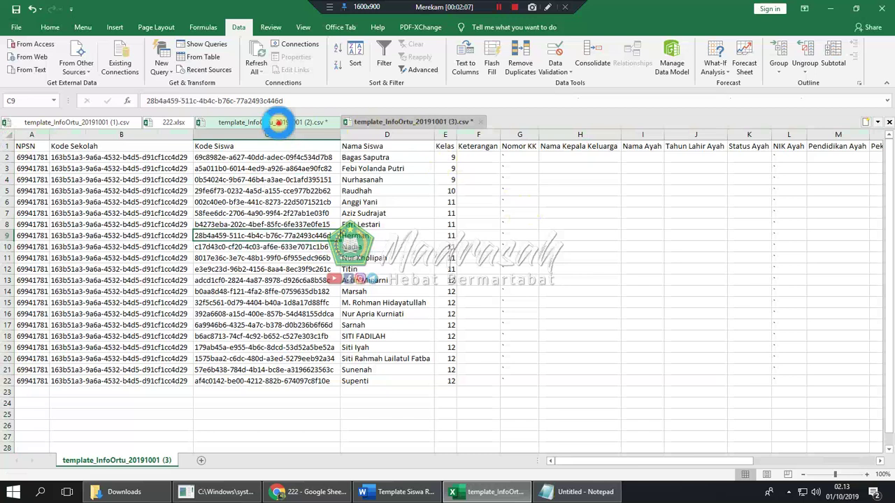
{"action": "left_click", "coordinate": [402, 123]}
{"action": "left_click", "coordinate": [289, 125]}
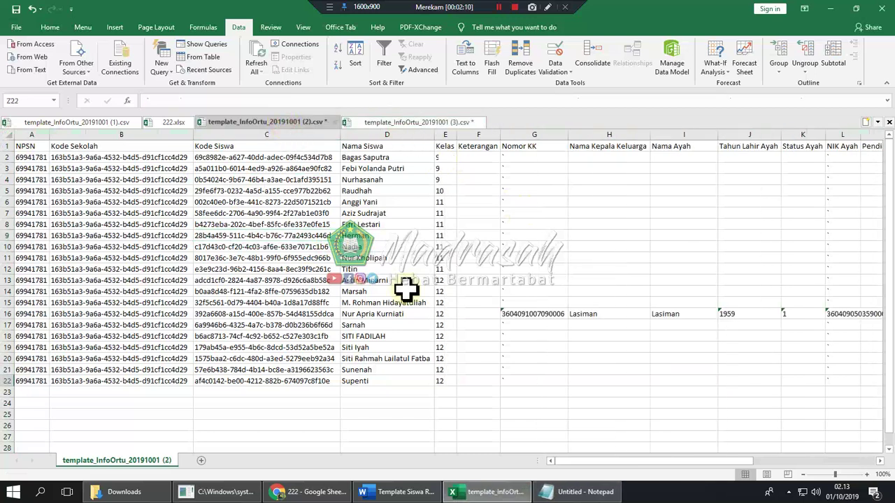
{"action": "left_click_drag", "start_coordinate": [528, 315], "coordinate": [727, 315]}
{"action": "left_click_drag", "start_coordinate": [786, 316], "coordinate": [755, 313]}
{"action": "key", "text": "ctrl+c"}
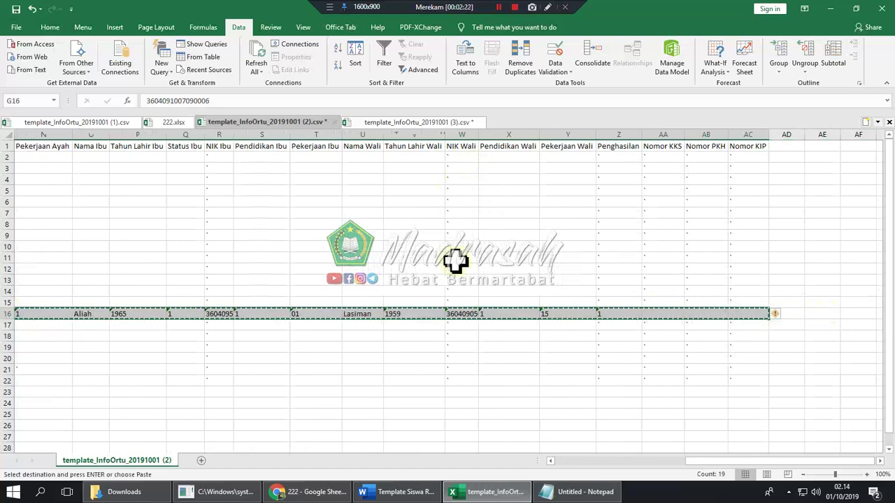
Switch to Template Siswa Rev-1.docx in Word and review the code tables from Status Ayah through Penghasilan Orang Tua
{"action": "key", "text": "alt+Tab"}
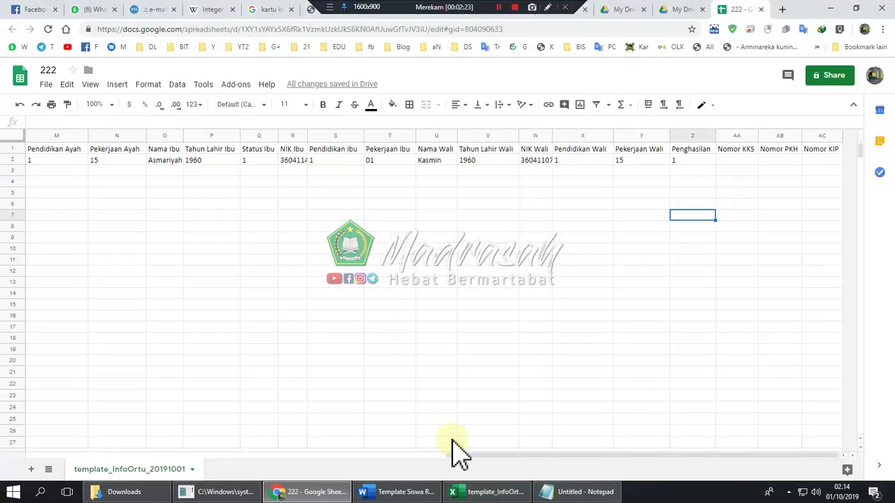
{"action": "left_click", "coordinate": [400, 491]}
{"action": "scroll", "coordinate": [420, 325], "scroll_direction": "down", "scroll_amount": 15}
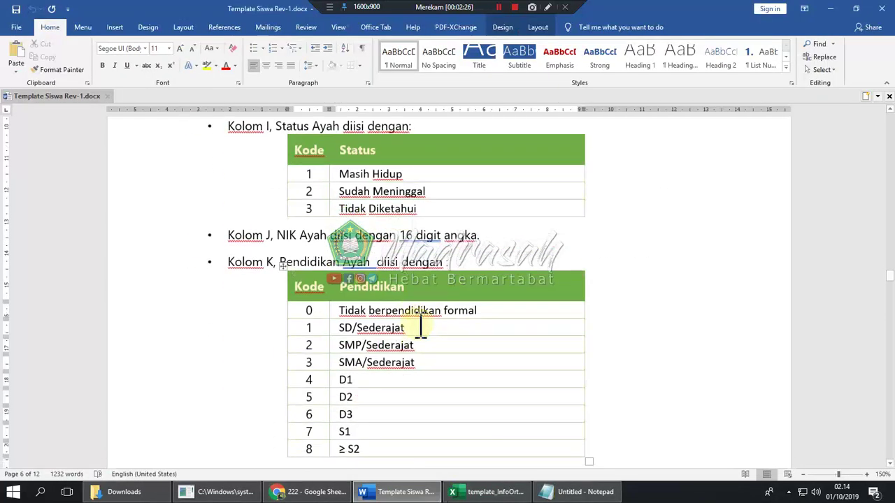
{"action": "scroll", "coordinate": [420, 324], "scroll_direction": "down", "scroll_amount": 12}
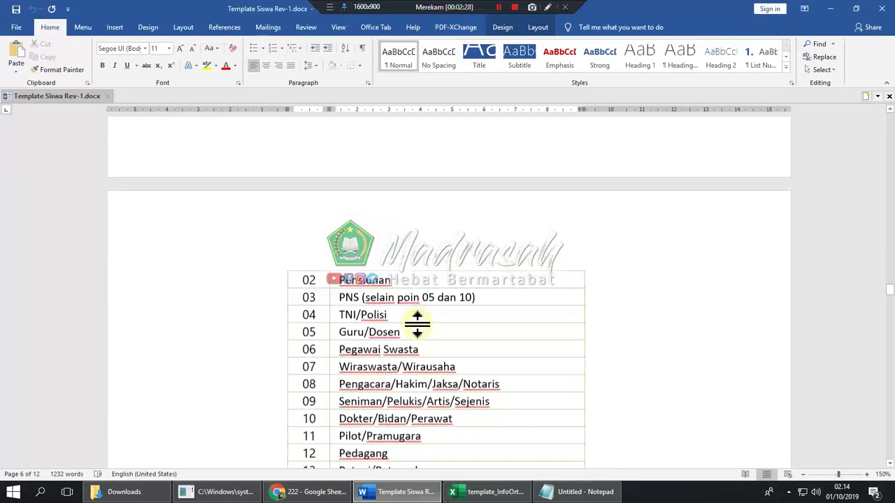
{"action": "scroll", "coordinate": [420, 325], "scroll_direction": "down", "scroll_amount": 7}
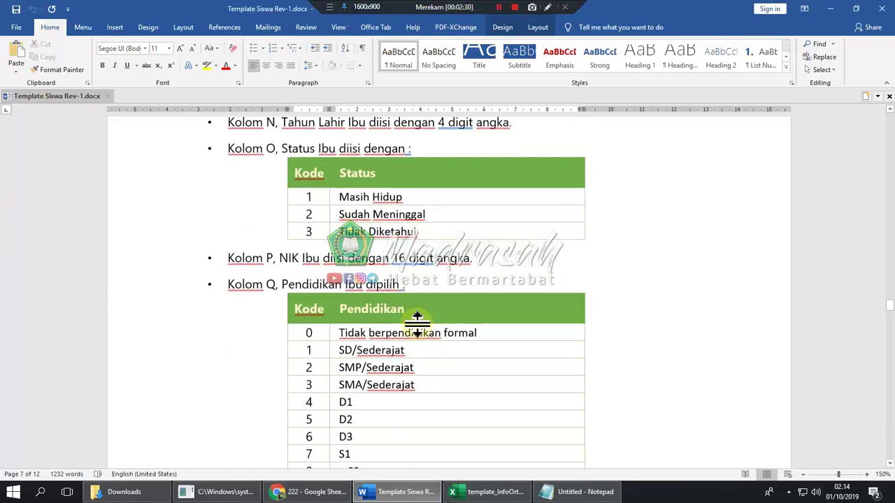
{"action": "scroll", "coordinate": [419, 323], "scroll_direction": "down", "scroll_amount": 3}
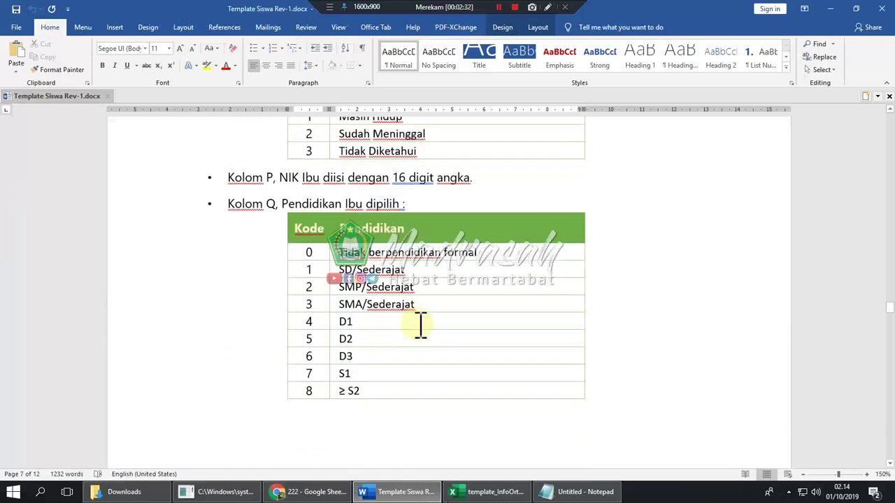
{"action": "scroll", "coordinate": [420, 324], "scroll_direction": "down", "scroll_amount": 20}
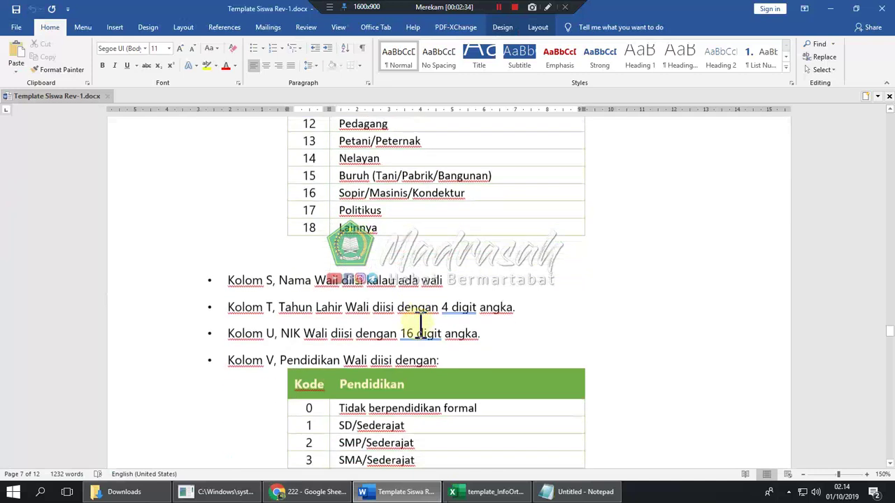
{"action": "scroll", "coordinate": [420, 324], "scroll_direction": "down", "scroll_amount": 15}
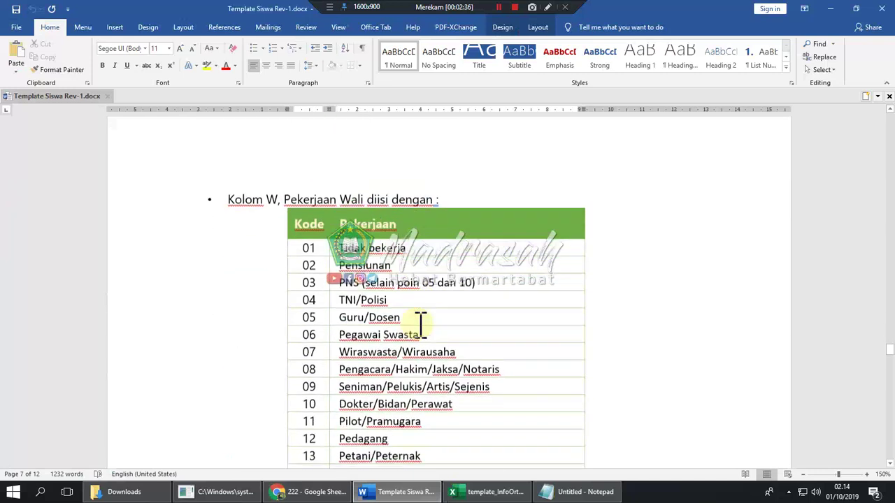
{"action": "scroll", "coordinate": [420, 323], "scroll_direction": "down", "scroll_amount": 15}
Examine the guide's guardian entries for Tahun Lahir Wali, NIK Wali and Pendidikan Wali, including the education code table
{"action": "scroll", "coordinate": [371, 213], "scroll_direction": "up", "scroll_amount": 8}
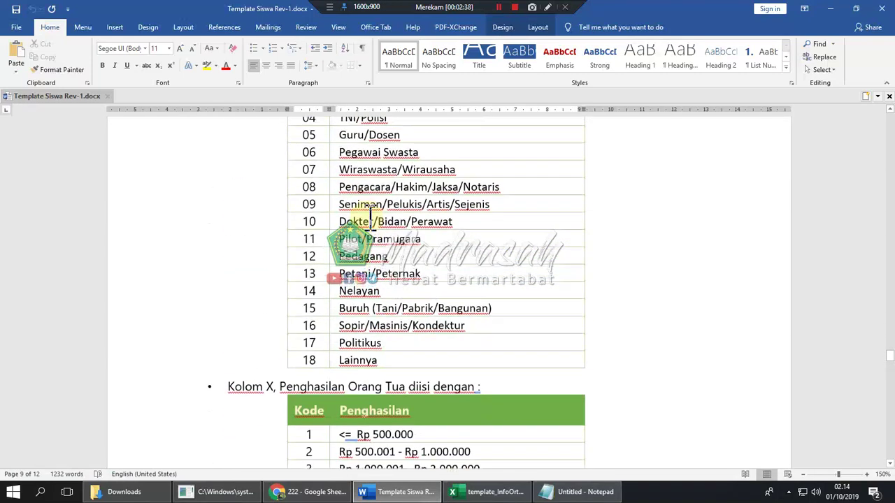
{"action": "scroll", "coordinate": [371, 213], "scroll_direction": "up", "scroll_amount": 10}
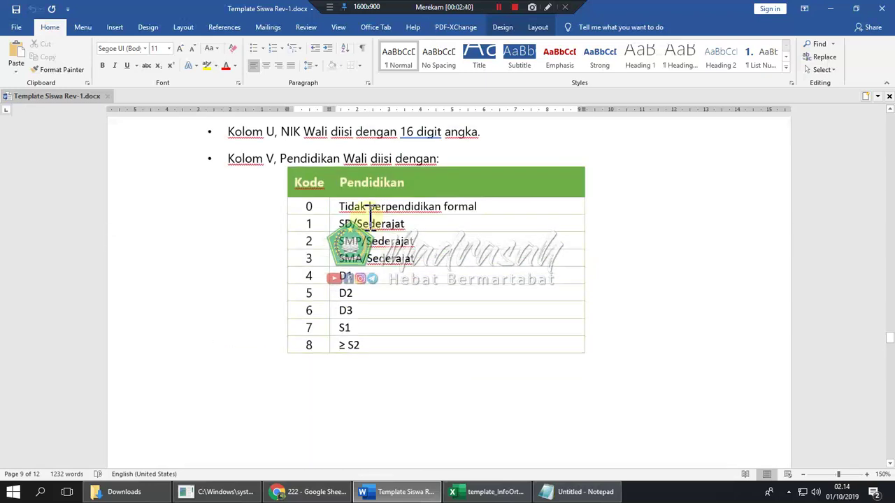
{"action": "scroll", "coordinate": [370, 210], "scroll_direction": "up", "scroll_amount": 4}
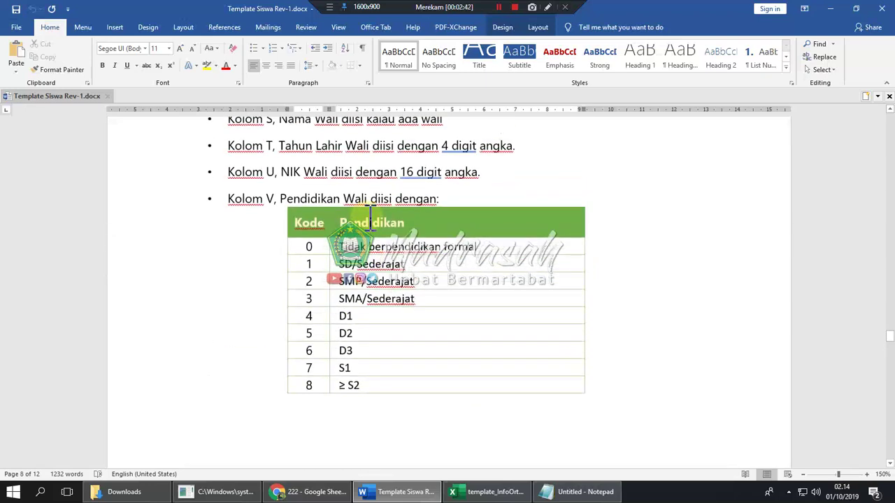
{"action": "scroll", "coordinate": [422, 225], "scroll_direction": "up", "scroll_amount": 9}
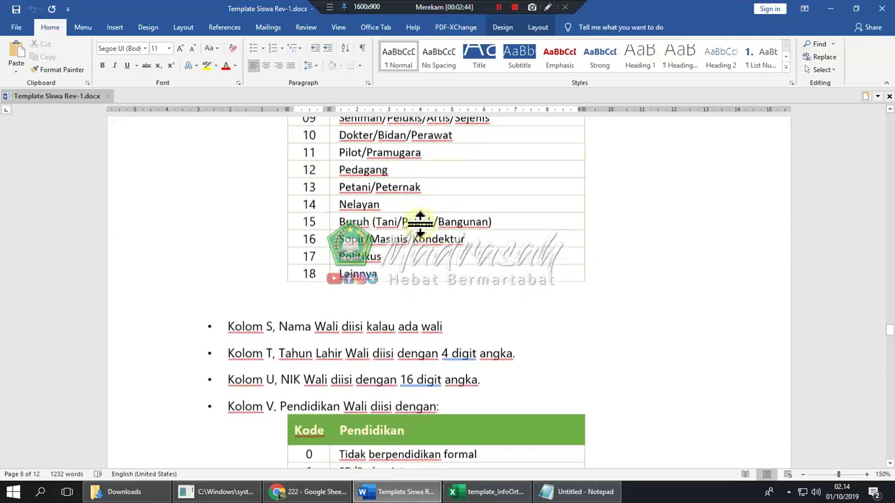
{"action": "scroll", "coordinate": [413, 220], "scroll_direction": "up", "scroll_amount": 1}
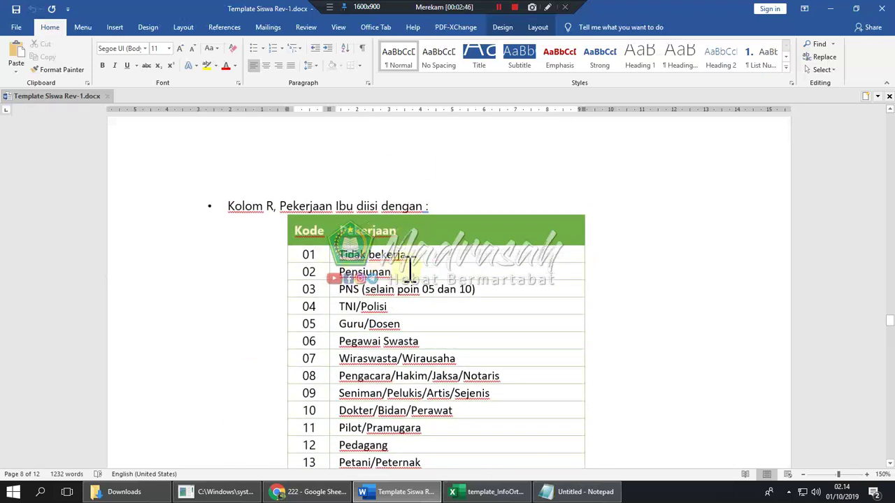
{"action": "scroll", "coordinate": [410, 268], "scroll_direction": "down", "scroll_amount": 9}
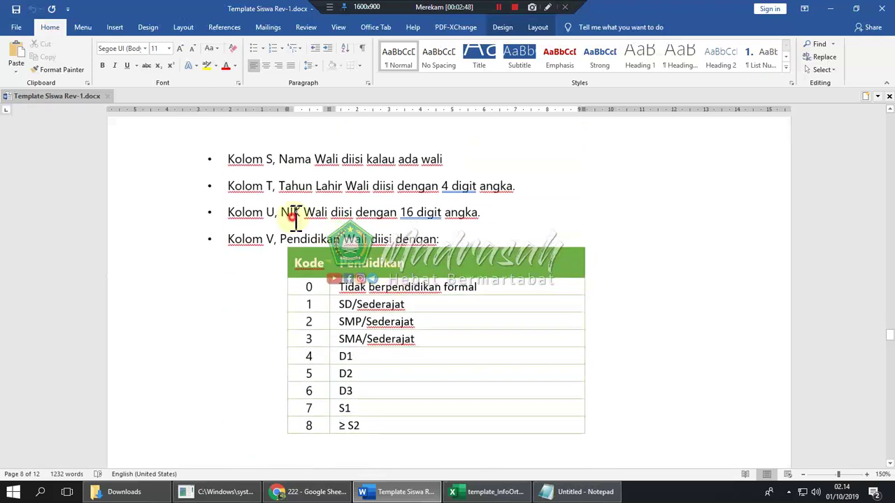
{"action": "triple_click", "coordinate": [296, 221]}
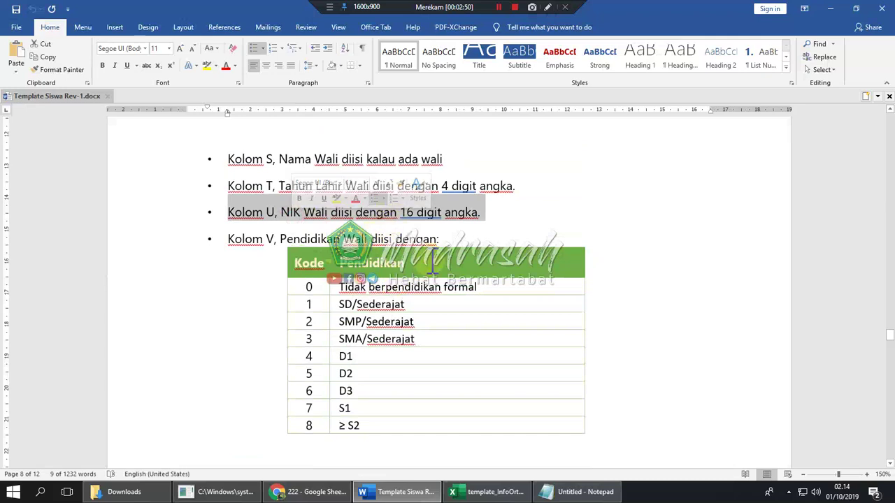
{"action": "triple_click", "coordinate": [420, 237]}
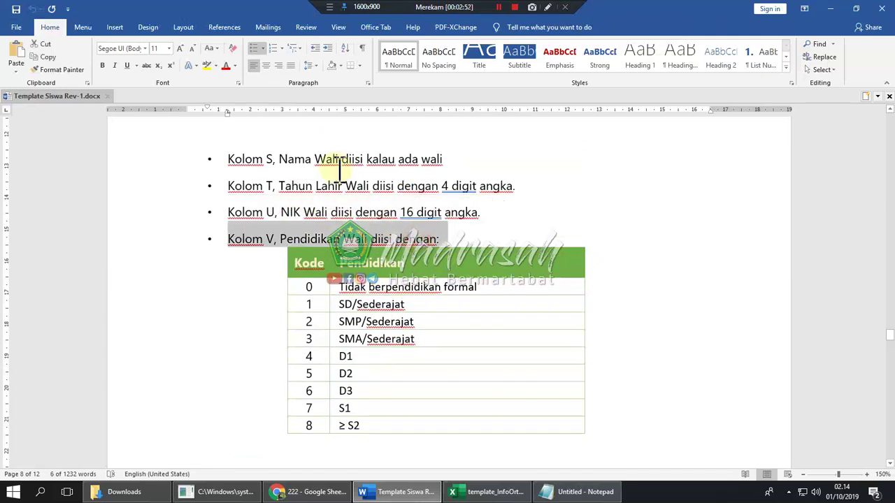
{"action": "triple_click", "coordinate": [356, 192]}
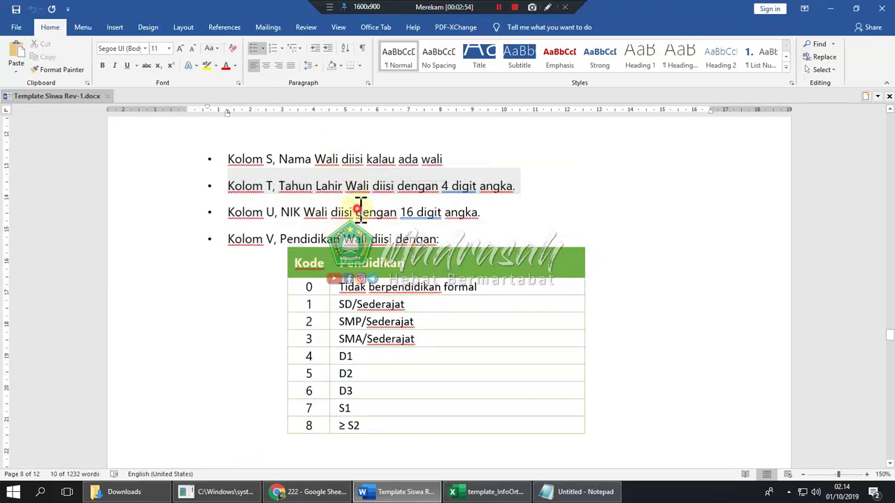
{"action": "triple_click", "coordinate": [356, 210]}
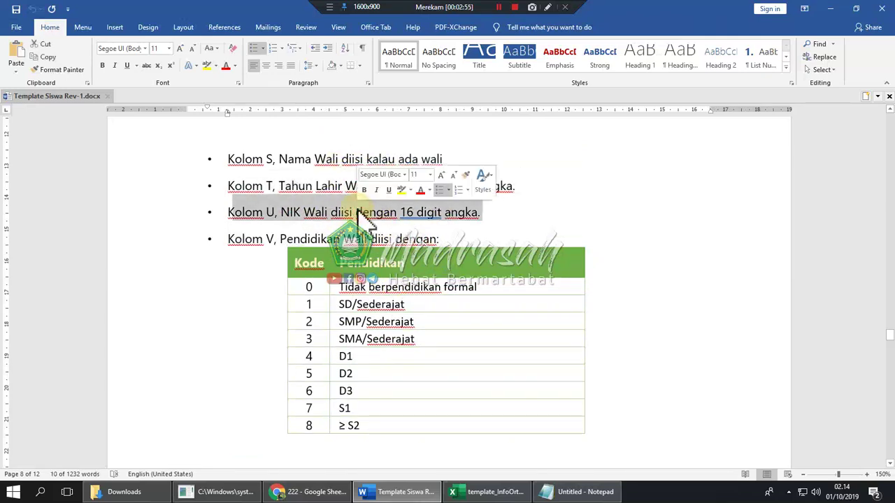
{"action": "left_click", "coordinate": [493, 215]}
{"action": "left_click_drag", "start_coordinate": [481, 214], "coordinate": [206, 220]}
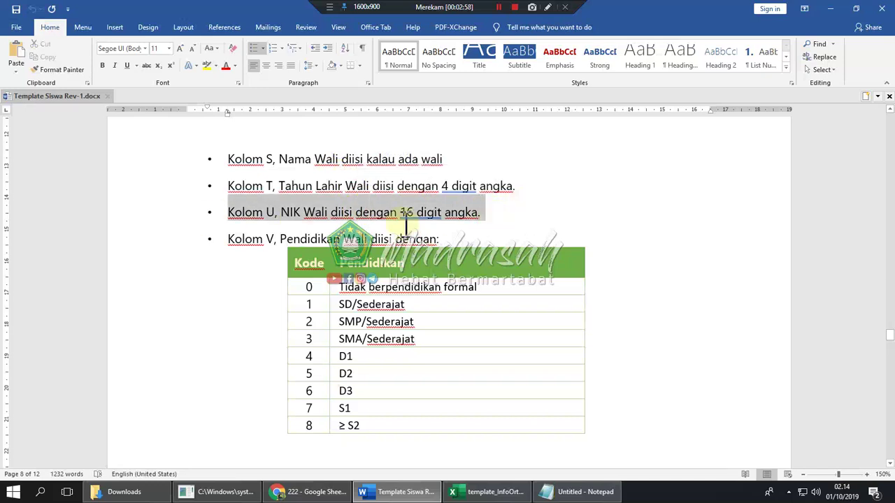
{"action": "left_click_drag", "start_coordinate": [476, 239], "coordinate": [282, 242]}
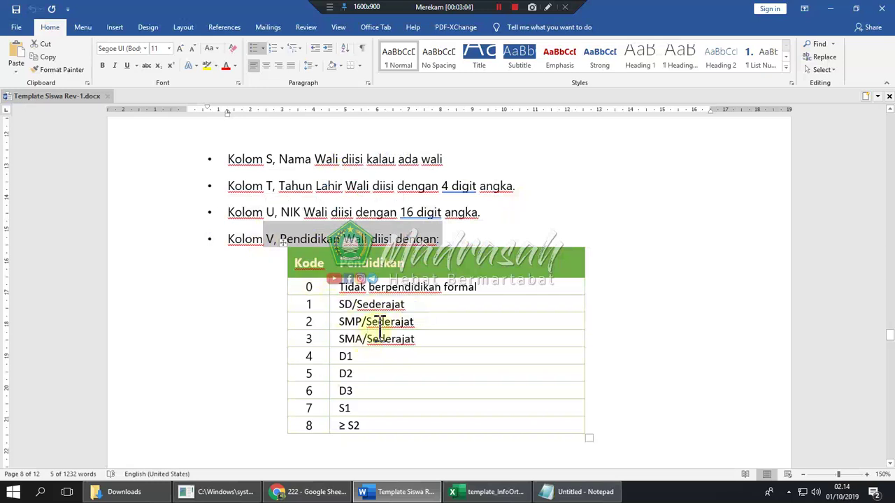
{"action": "left_click", "coordinate": [402, 424]}
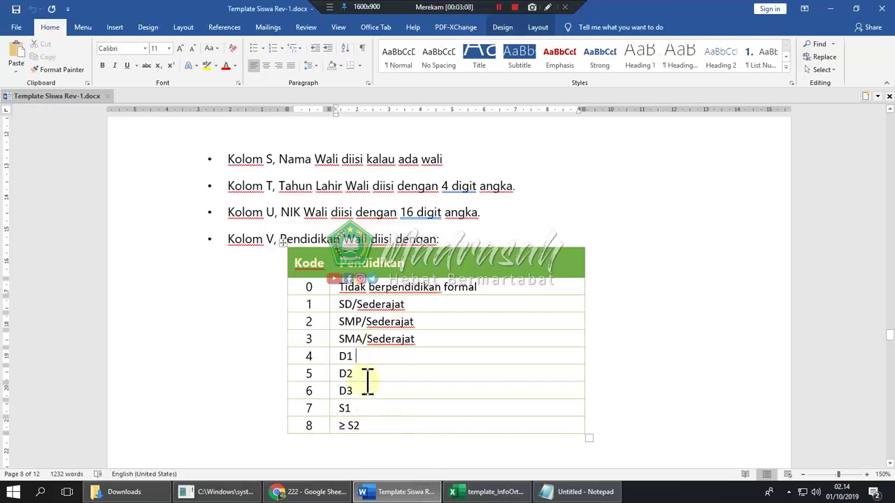
Return to template_InfoOrtu_20191001 (2).csv in Excel and delete rows 2 to 15 above the filled student row
{"action": "left_click", "coordinate": [504, 495]}
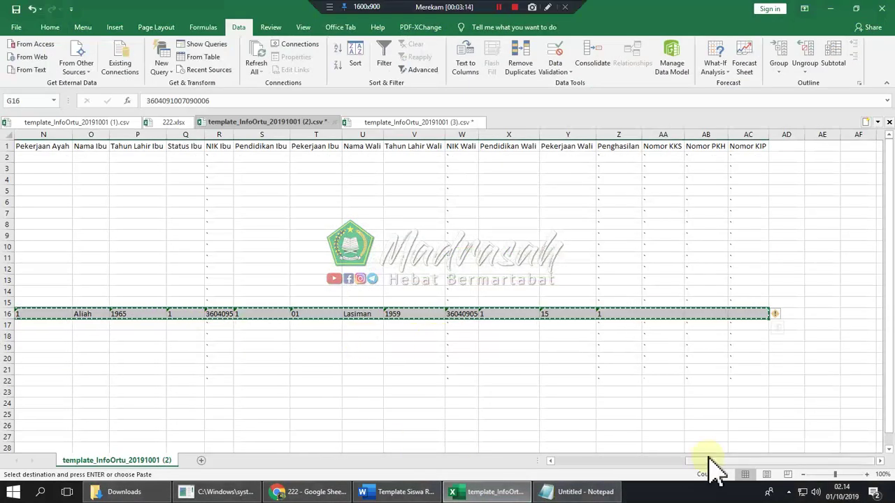
{"action": "left_click_drag", "start_coordinate": [711, 461], "coordinate": [578, 464]}
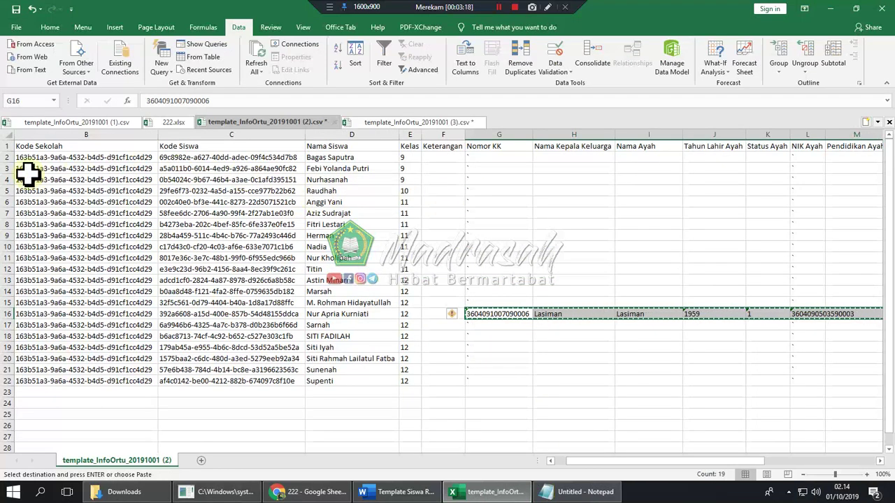
{"action": "left_click_drag", "start_coordinate": [7, 157], "coordinate": [6, 303]}
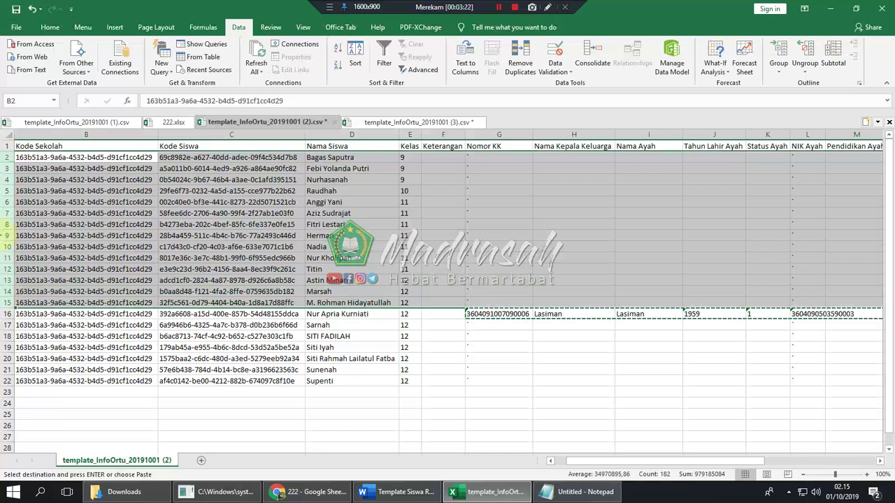
{"action": "right_click", "coordinate": [4, 190]}
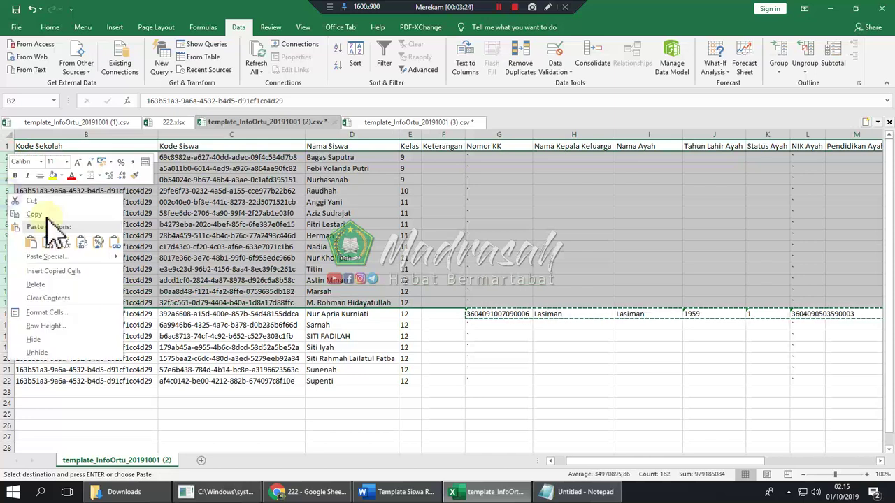
{"action": "left_click", "coordinate": [76, 282]}
{"action": "left_click", "coordinate": [266, 239]}
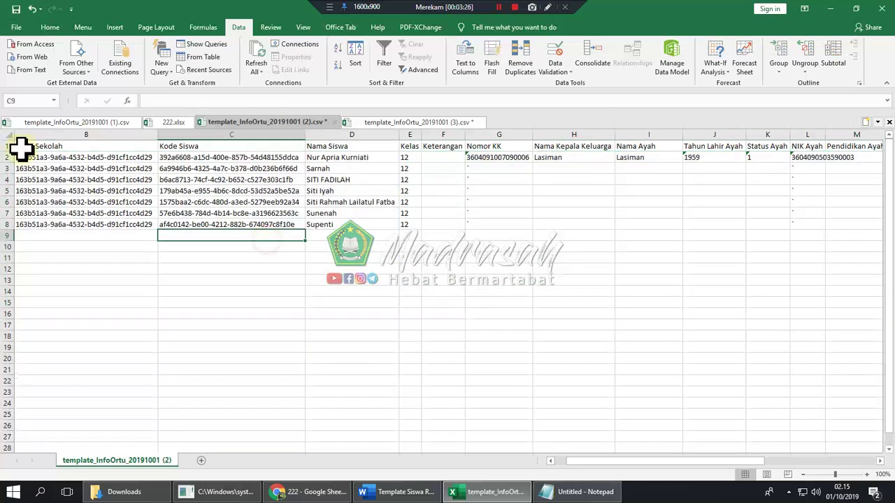
Delete the remaining unfilled student rows from row 3 down, below the filled row 2
{"action": "left_click_drag", "start_coordinate": [4, 168], "coordinate": [6, 250]}
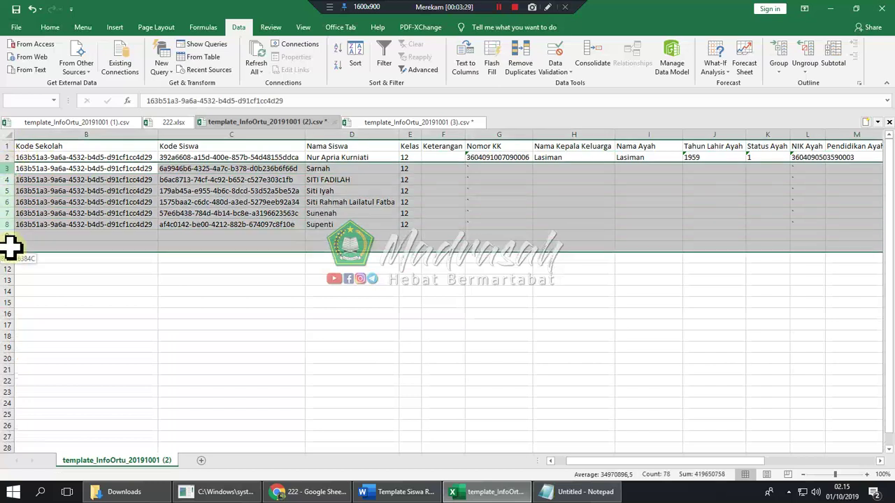
{"action": "right_click", "coordinate": [11, 180]}
{"action": "left_click", "coordinate": [34, 410]}
{"action": "left_click", "coordinate": [503, 244]}
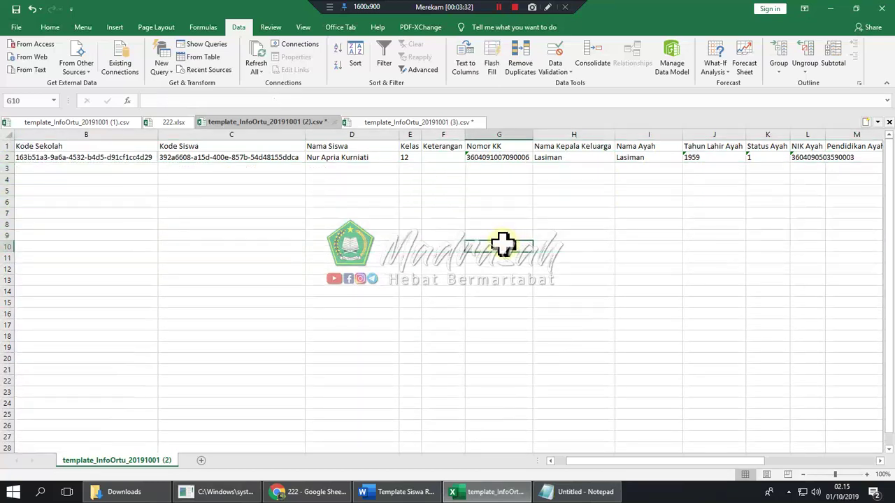
Widen the NIK Ayah column so that its full number fits beside the Pendidikan Ayah column
{"action": "left_click_drag", "start_coordinate": [588, 462], "coordinate": [609, 465]}
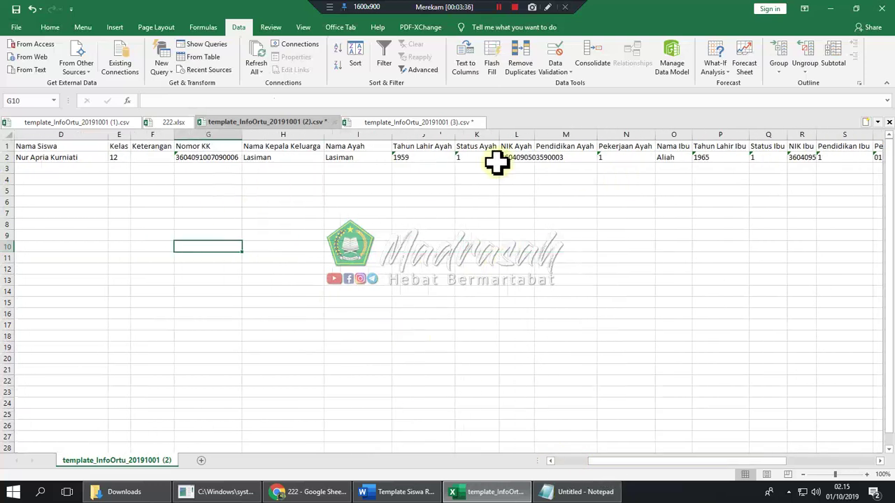
{"action": "left_click", "coordinate": [517, 160]}
{"action": "left_click", "coordinate": [579, 159]}
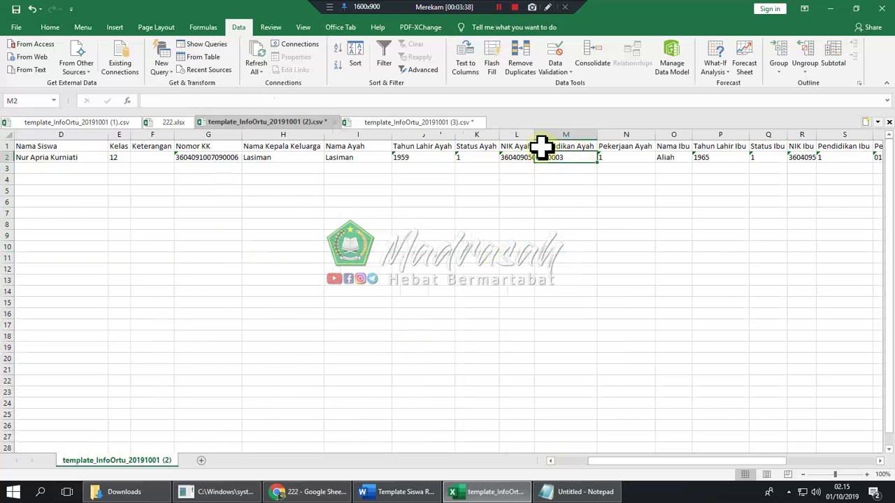
{"action": "left_click_drag", "start_coordinate": [536, 132], "coordinate": [567, 133]}
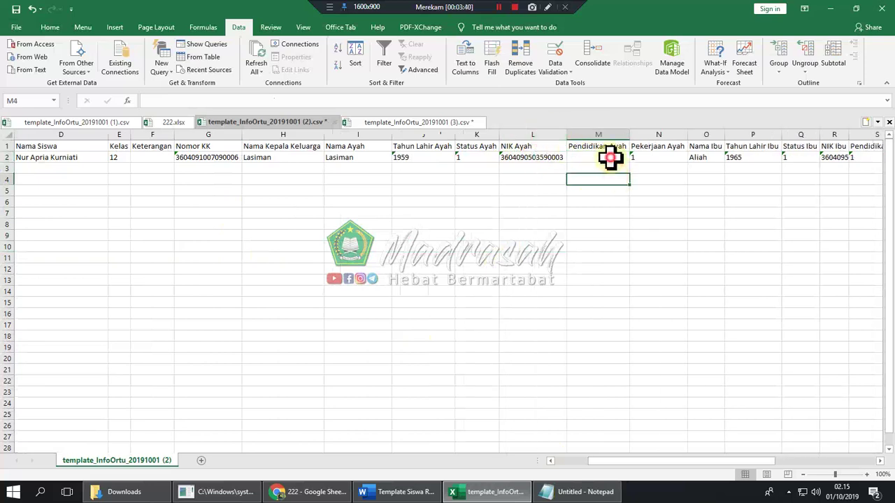
Check the education codes in the Word guide and enter 1 as Pendidikan Ayah in cell M2 of the Excel sheet
{"action": "key", "text": "alt+Tab"}
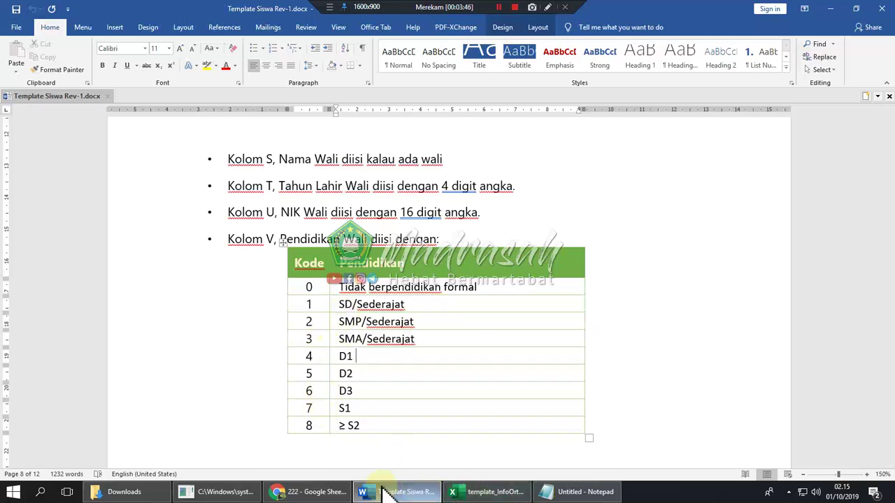
{"action": "left_click", "coordinate": [486, 492]}
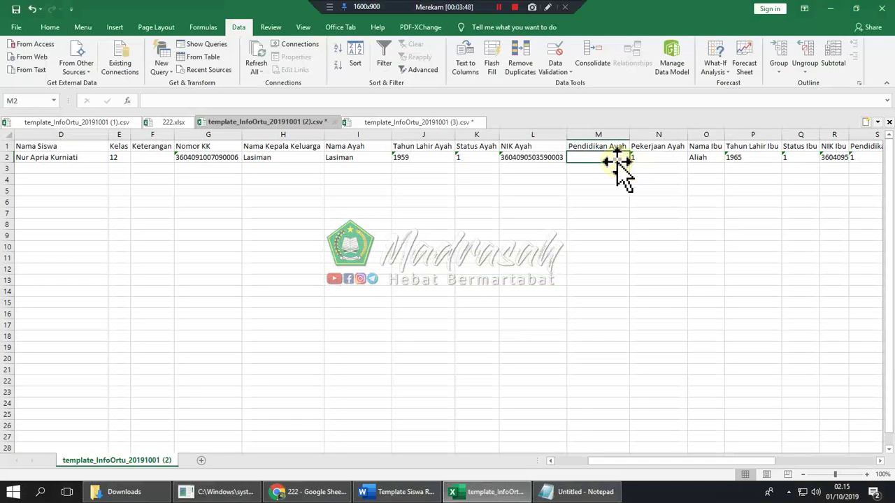
{"action": "type", "text": "1"}
{"action": "left_click", "coordinate": [603, 169]}
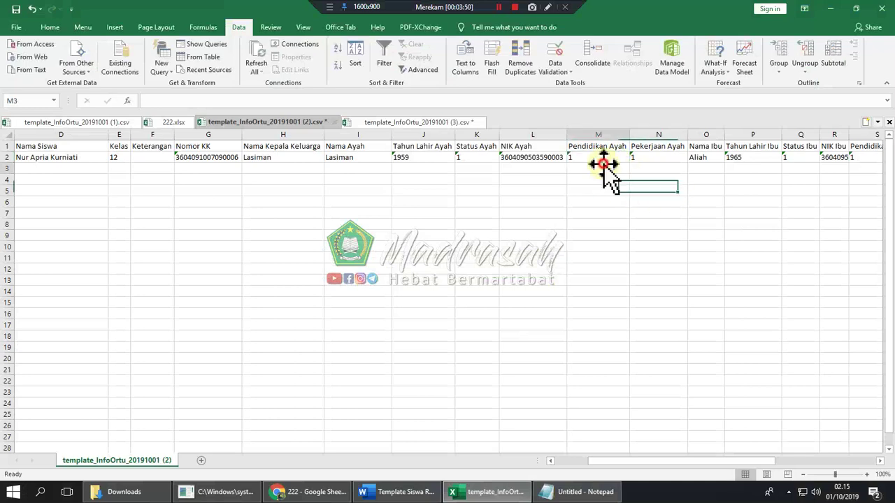
Check the occupation codes in the Word guide and enter 15 as Pekerjaan Ayah in cell N2 of the Excel sheet
{"action": "left_click", "coordinate": [656, 159]}
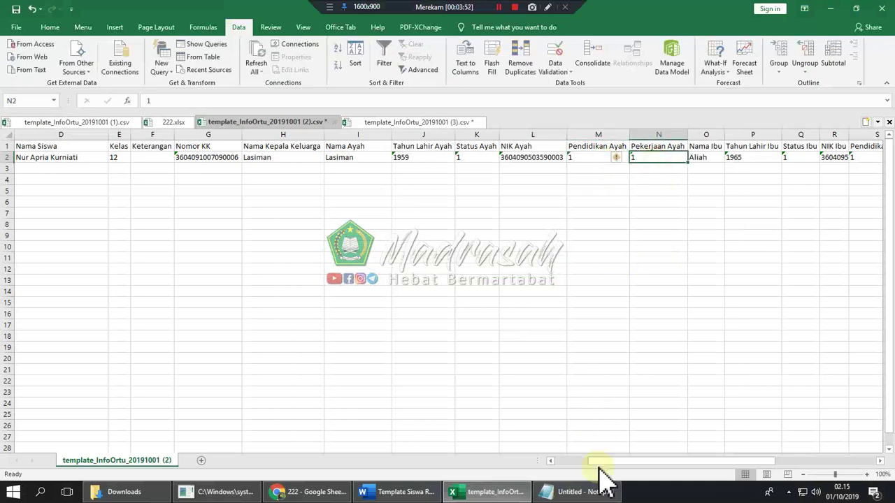
{"action": "left_click", "coordinate": [397, 491]}
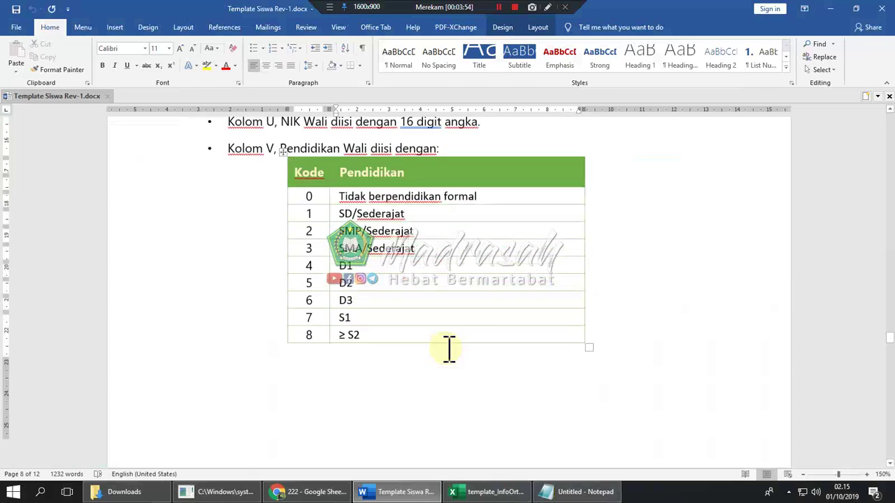
{"action": "scroll", "coordinate": [449, 349], "scroll_direction": "down", "scroll_amount": 7}
{"action": "scroll", "coordinate": [349, 363], "scroll_direction": "down", "scroll_amount": 2}
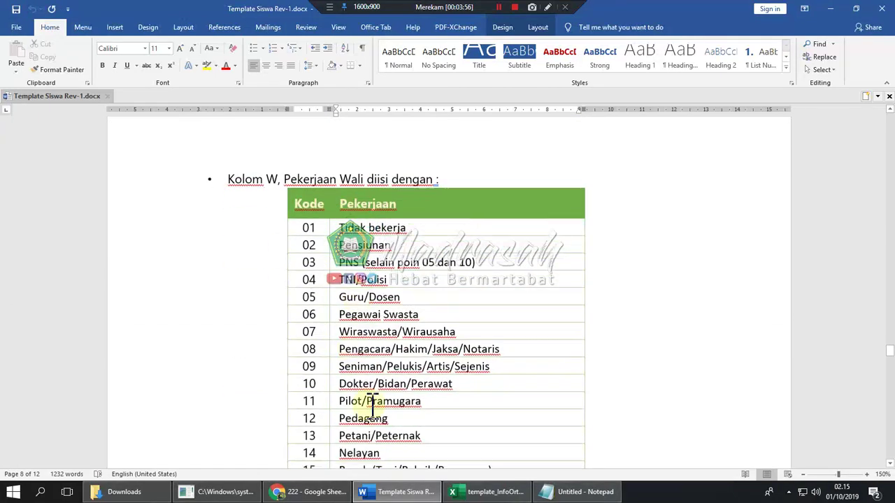
{"action": "scroll", "coordinate": [372, 412], "scroll_direction": "down", "scroll_amount": 3}
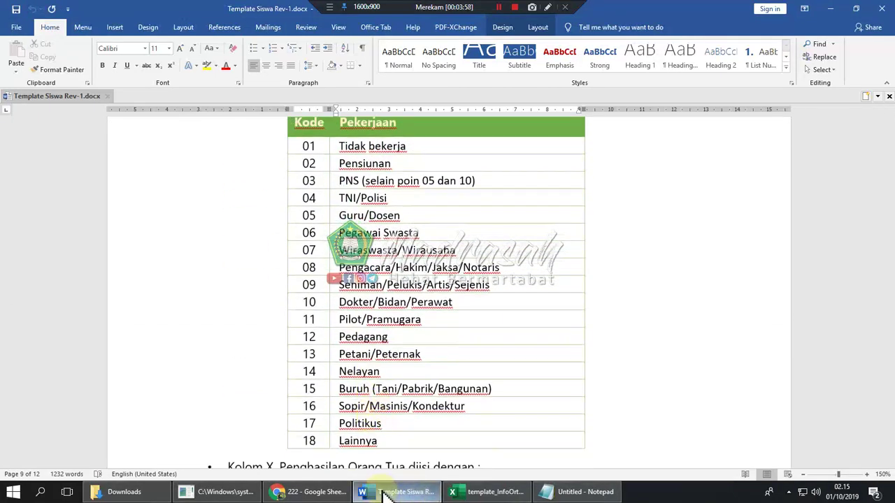
{"action": "left_click", "coordinate": [507, 492]}
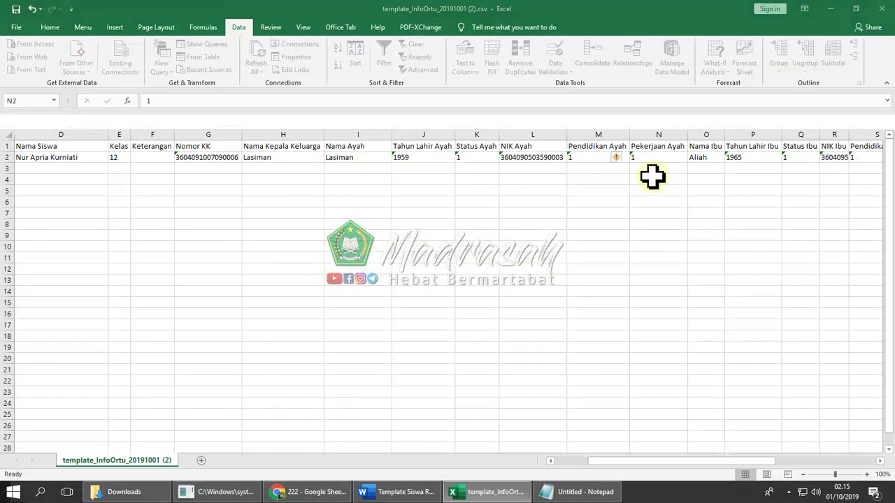
{"action": "type", "text": "1"}
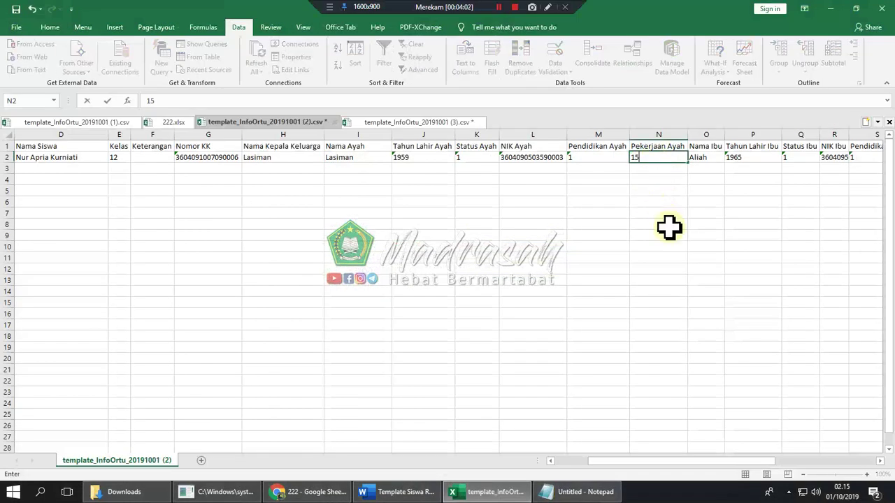
{"action": "left_click", "coordinate": [669, 227]}
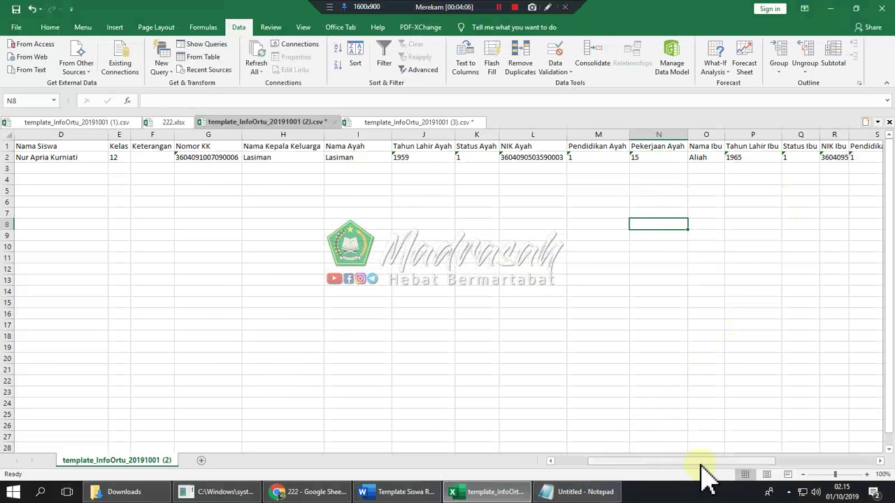
For the Pekerjaan Ibu cell T2, find the mother's occupation code table under Kolom R in the Word guide
{"action": "left_click_drag", "start_coordinate": [707, 465], "coordinate": [755, 467]}
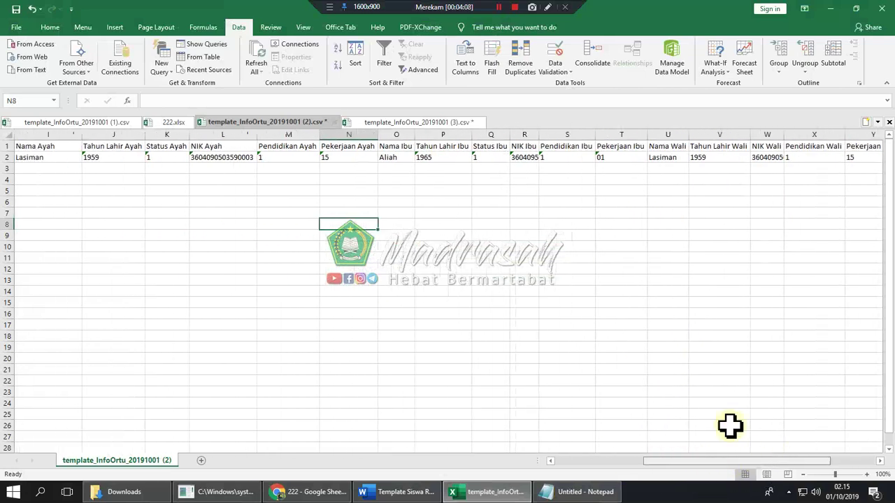
{"action": "left_click", "coordinate": [625, 157]}
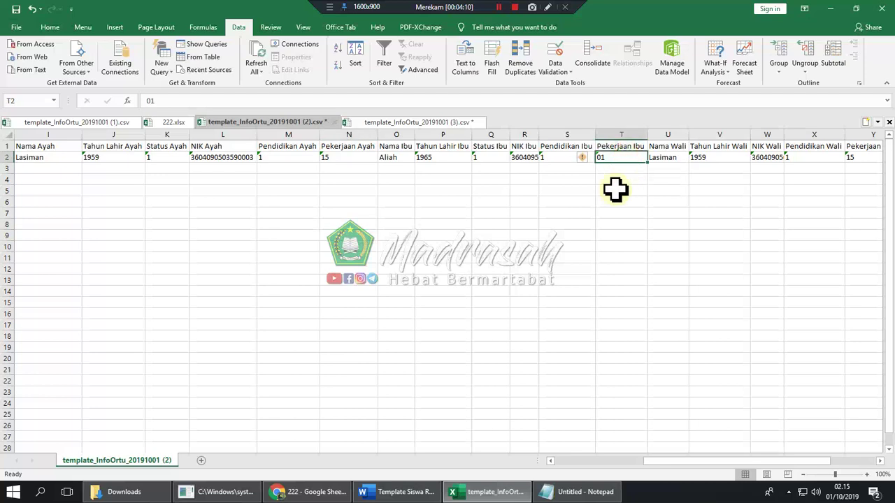
{"action": "left_click", "coordinate": [402, 492]}
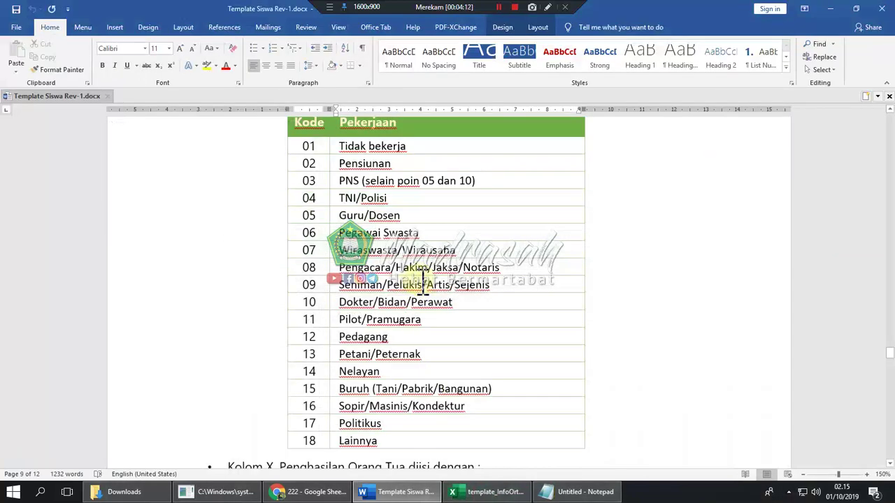
{"action": "scroll", "coordinate": [423, 278], "scroll_direction": "down", "scroll_amount": 10}
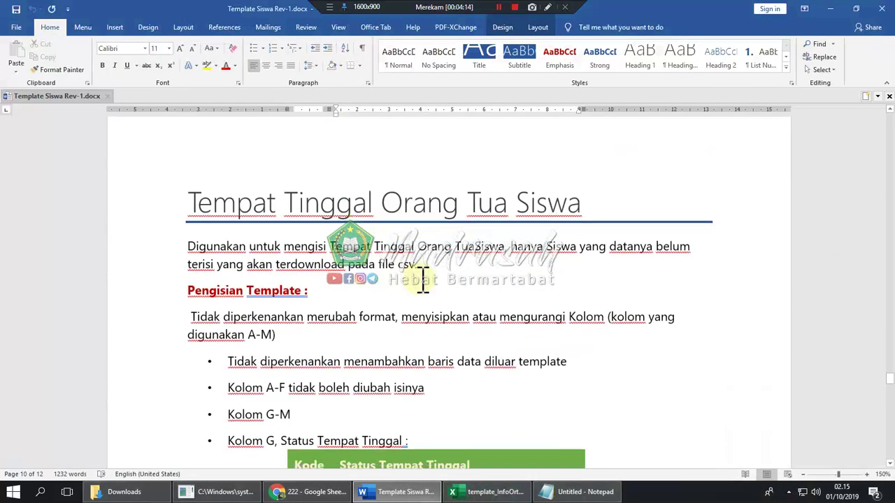
{"action": "scroll", "coordinate": [423, 279], "scroll_direction": "up", "scroll_amount": 1}
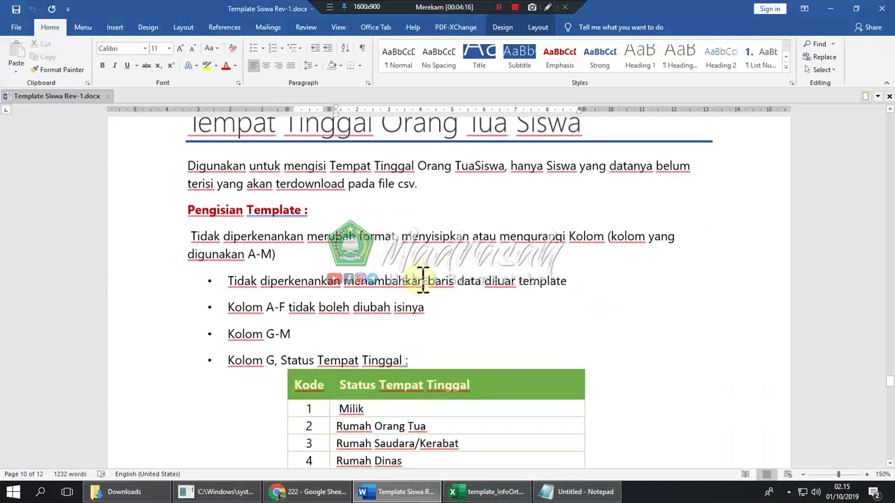
{"action": "scroll", "coordinate": [422, 278], "scroll_direction": "down", "scroll_amount": 6}
{"action": "scroll", "coordinate": [425, 274], "scroll_direction": "up", "scroll_amount": 8}
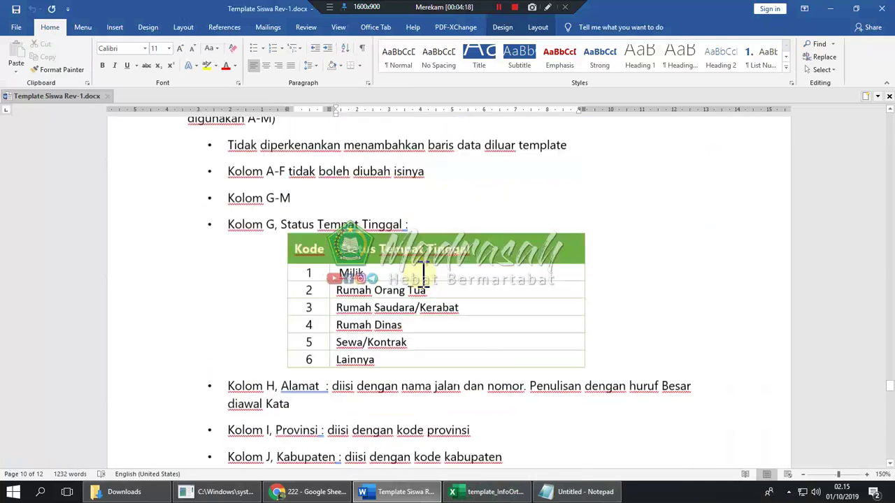
{"action": "scroll", "coordinate": [425, 272], "scroll_direction": "up", "scroll_amount": 15}
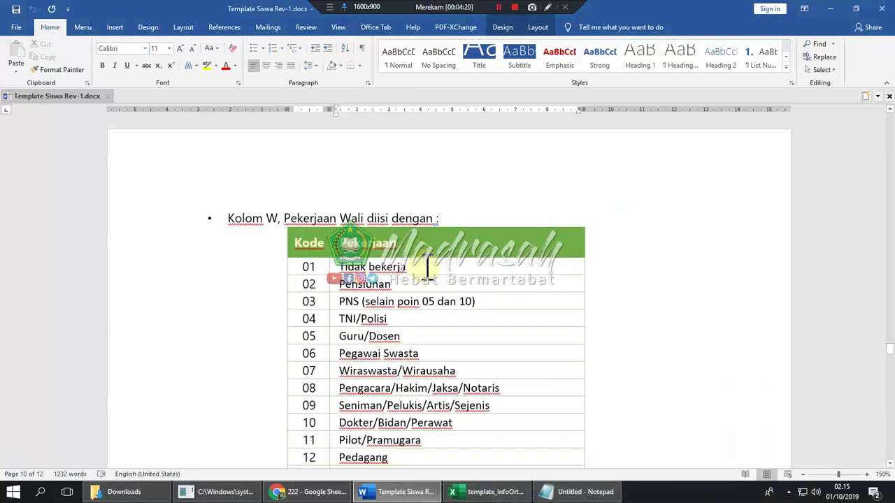
{"action": "scroll", "coordinate": [428, 265], "scroll_direction": "up", "scroll_amount": 20}
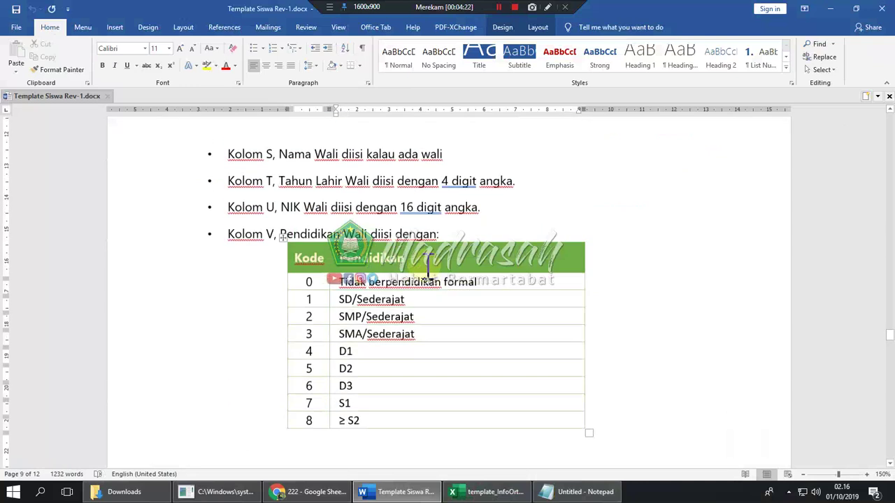
{"action": "scroll", "coordinate": [428, 265], "scroll_direction": "up", "scroll_amount": 6}
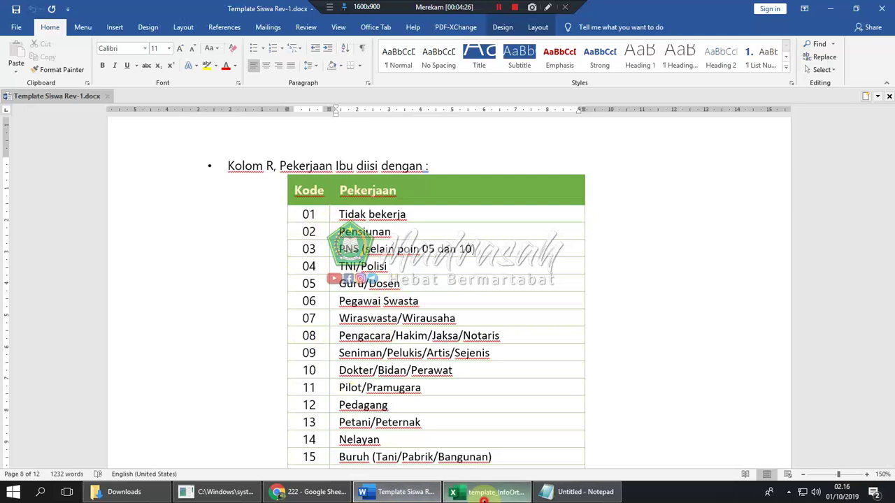
Compare Pekerjaan Ibu in cell T2 of the Excel sheet with code 01, Tidak bekerja, in the Word guide
{"action": "left_click", "coordinate": [490, 491]}
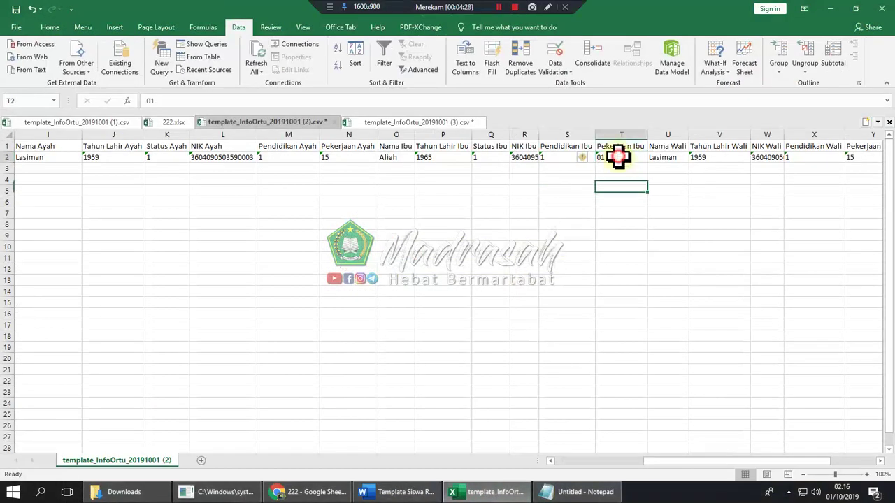
{"action": "left_click", "coordinate": [628, 190]}
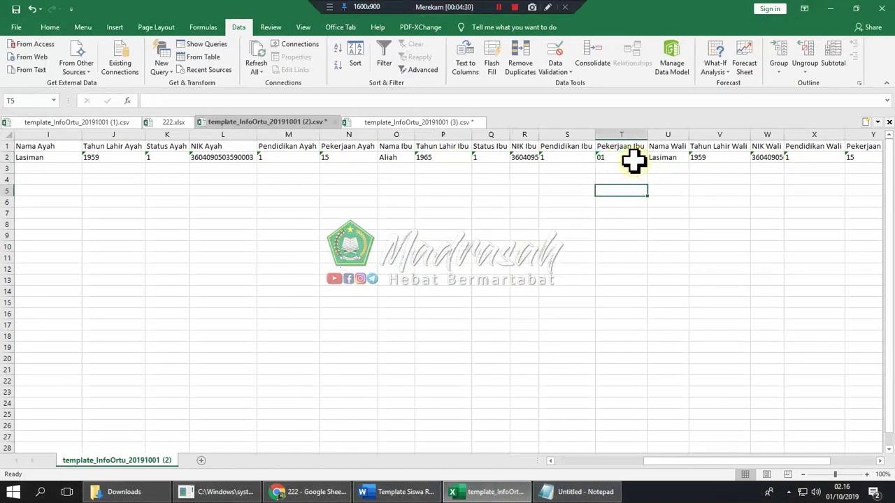
{"action": "left_click", "coordinate": [633, 159]}
{"action": "left_click", "coordinate": [473, 493]}
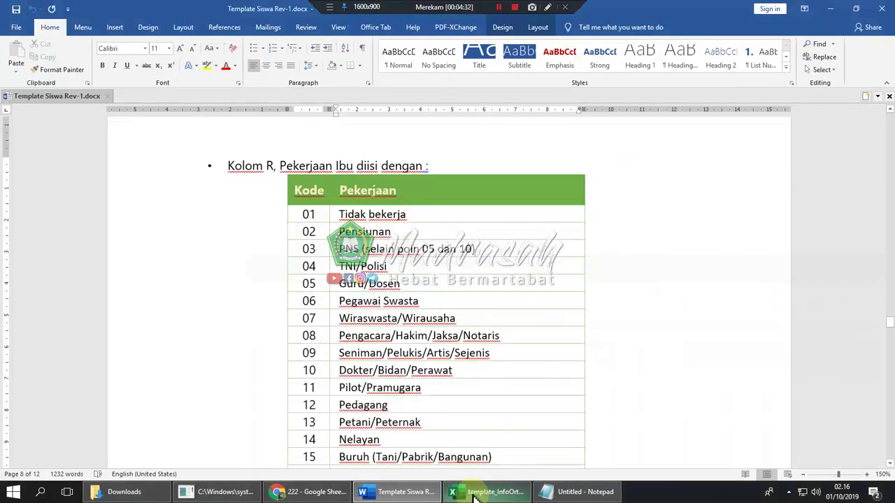
{"action": "double_click", "coordinate": [308, 215]}
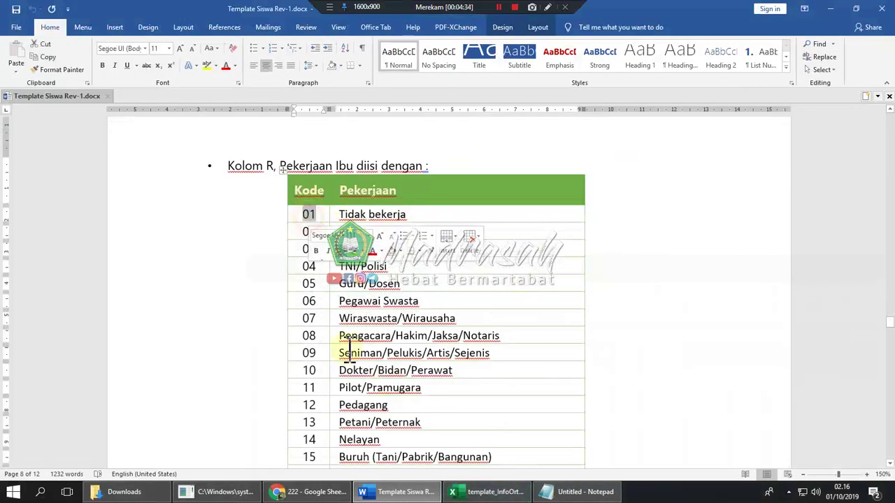
{"action": "left_click", "coordinate": [487, 491]}
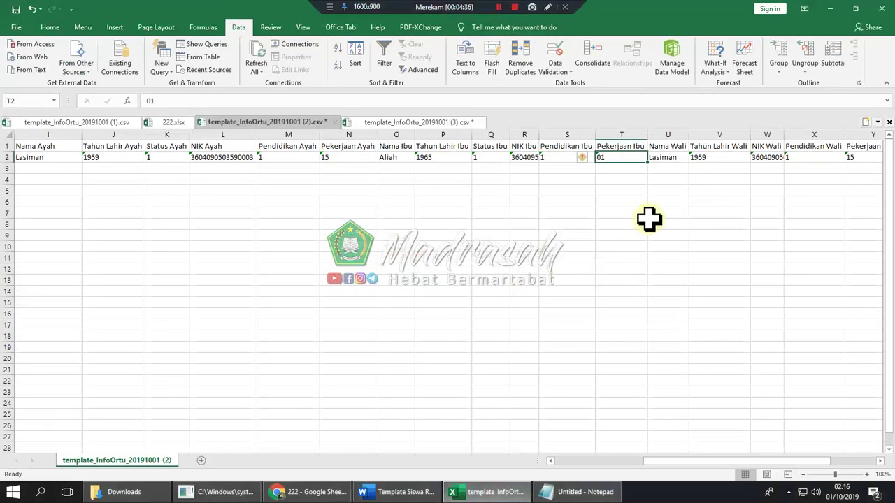
{"action": "left_click", "coordinate": [648, 223]}
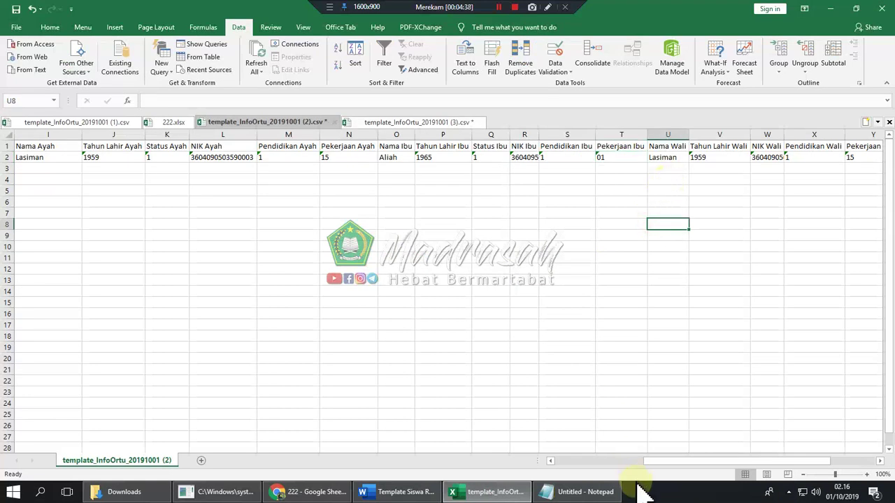
Examine the Nomor KKS, Nomor PKH and Nomor KIP cells AA2 to AC2 in the student's row
{"action": "left_click_drag", "start_coordinate": [722, 461], "coordinate": [880, 465]}
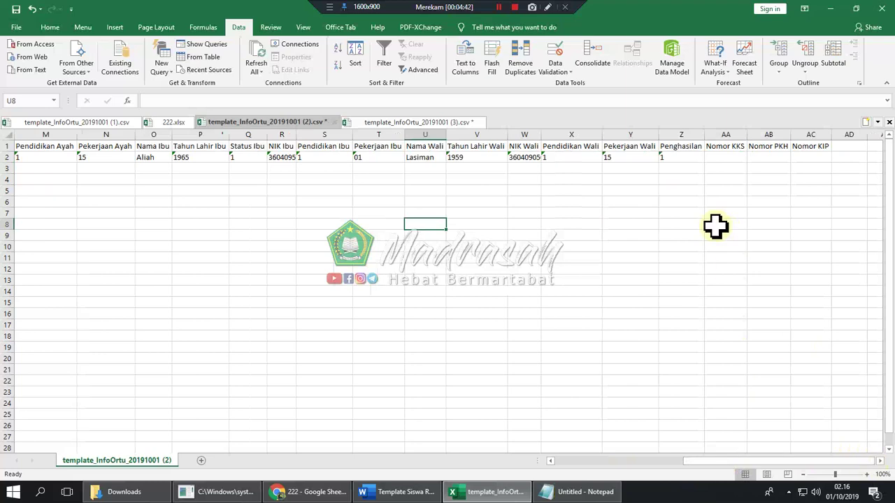
{"action": "left_click", "coordinate": [732, 159]}
{"action": "left_click", "coordinate": [777, 157]}
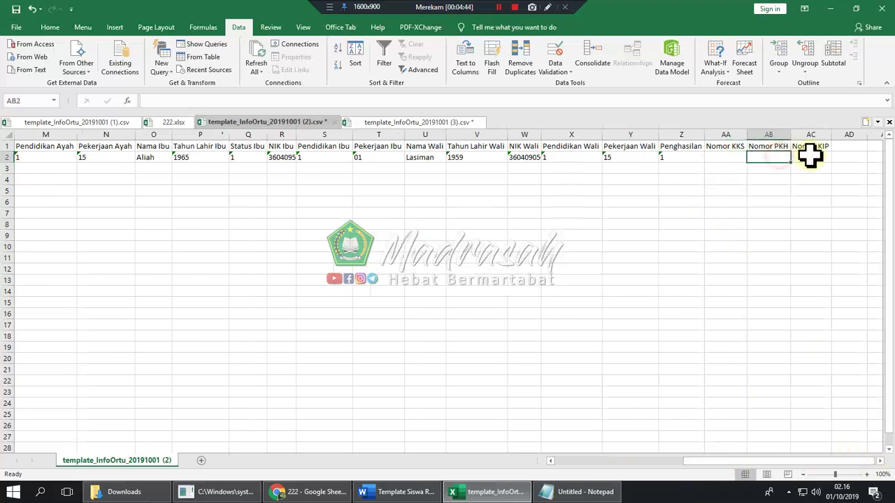
{"action": "left_click", "coordinate": [818, 158]}
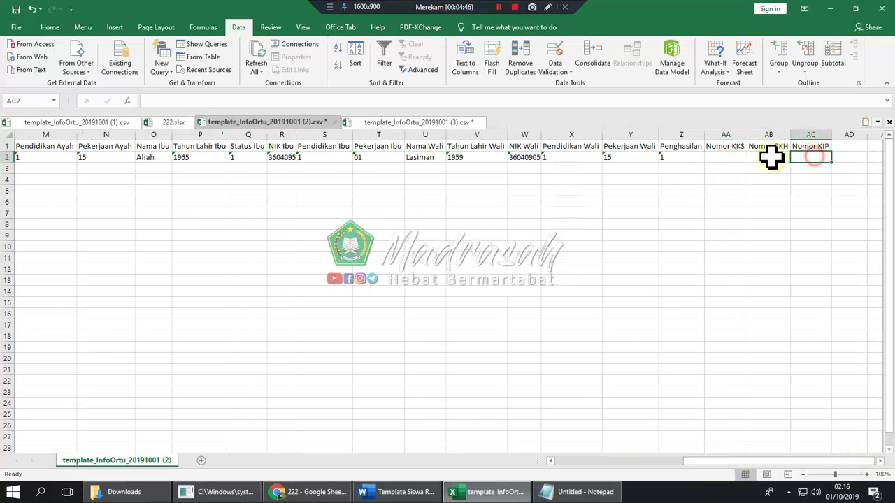
{"action": "left_click_drag", "start_coordinate": [771, 158], "coordinate": [815, 162]}
{"action": "left_click", "coordinate": [720, 179]}
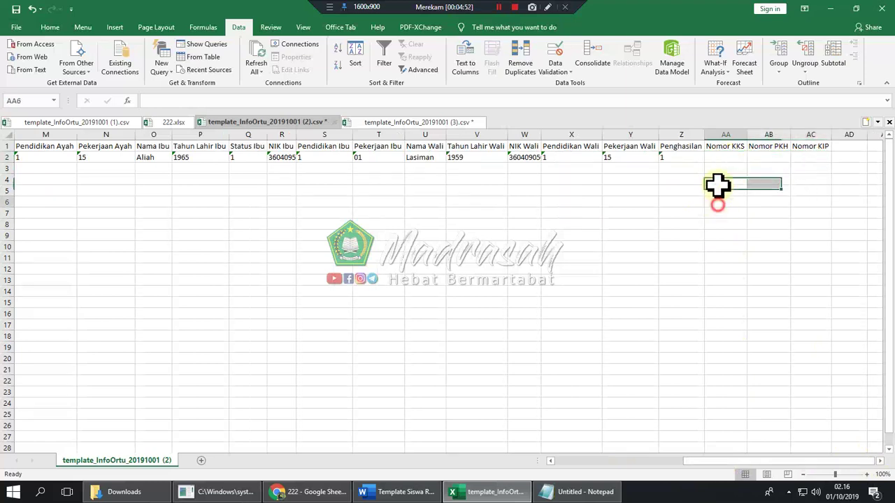
{"action": "left_click_drag", "start_coordinate": [793, 158], "coordinate": [821, 158]}
{"action": "left_click", "coordinate": [731, 158]}
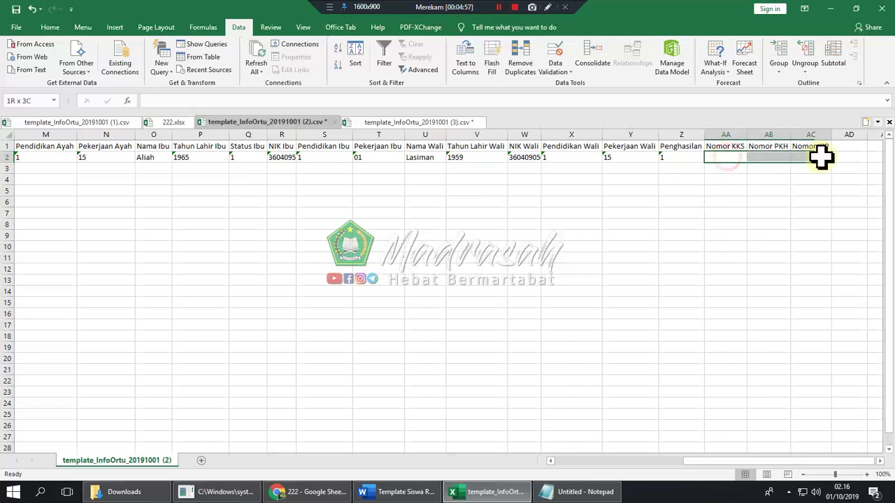
{"action": "left_click", "coordinate": [717, 205]}
{"action": "left_click", "coordinate": [698, 160]}
{"action": "left_click", "coordinate": [730, 162]}
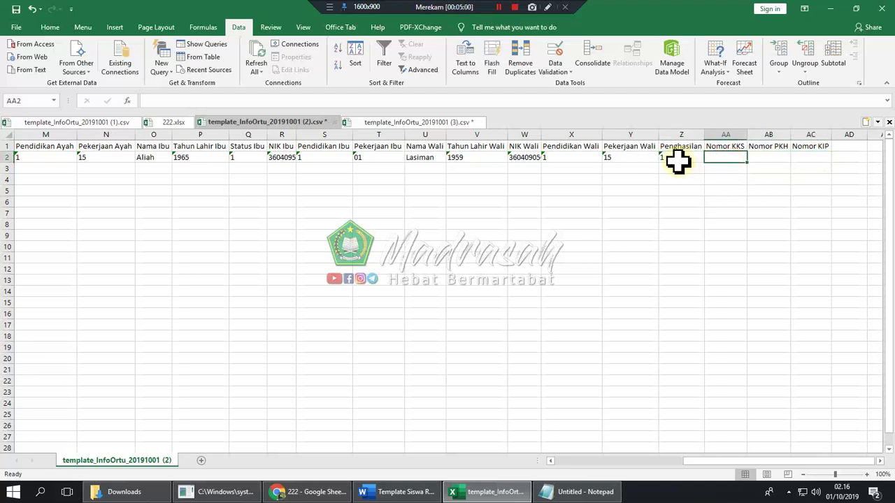
Review the student's guardian and income entries from NIK Wali to Penghasilan in cells W2 to Z2
{"action": "left_click", "coordinate": [677, 161]}
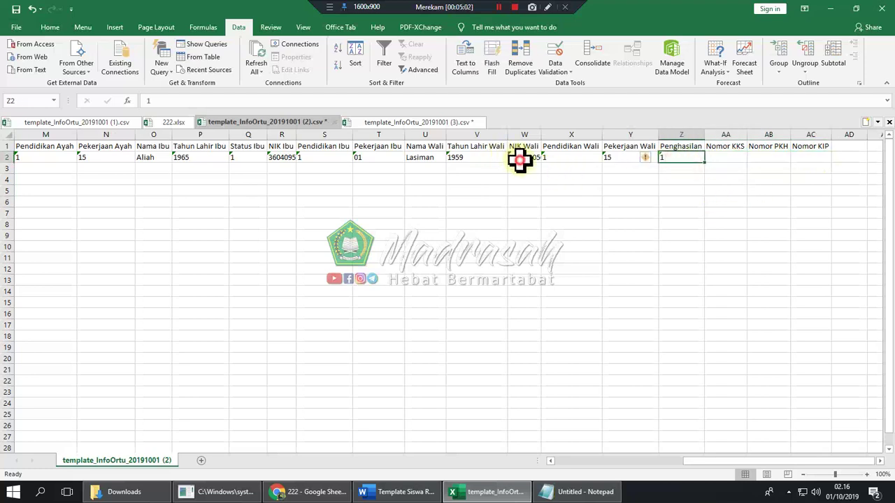
{"action": "left_click_drag", "start_coordinate": [520, 160], "coordinate": [672, 157]}
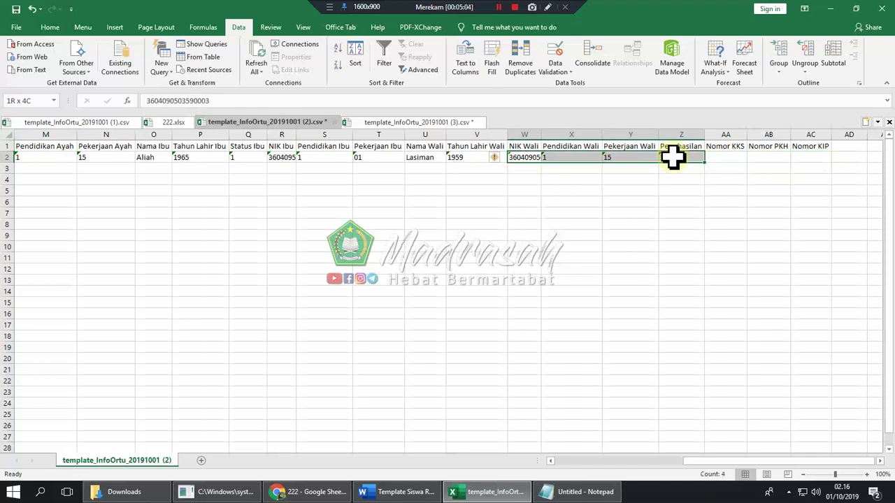
{"action": "left_click", "coordinate": [640, 203]}
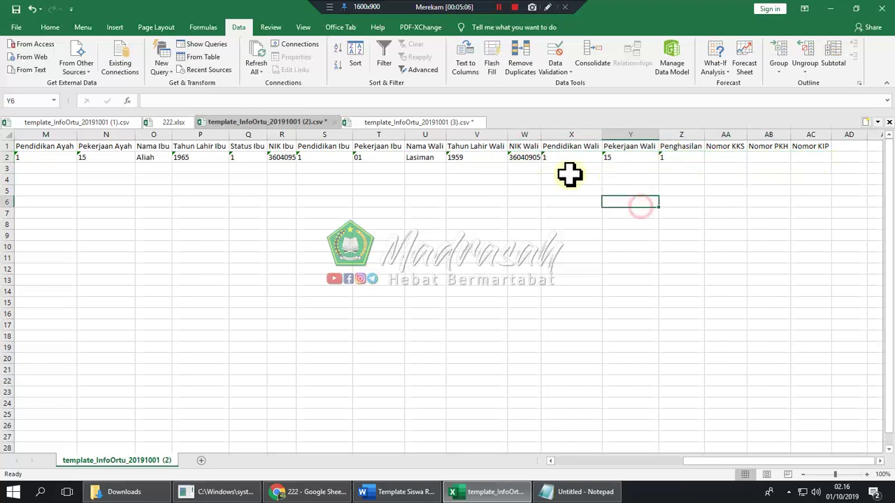
{"action": "left_click_drag", "start_coordinate": [521, 156], "coordinate": [675, 155]}
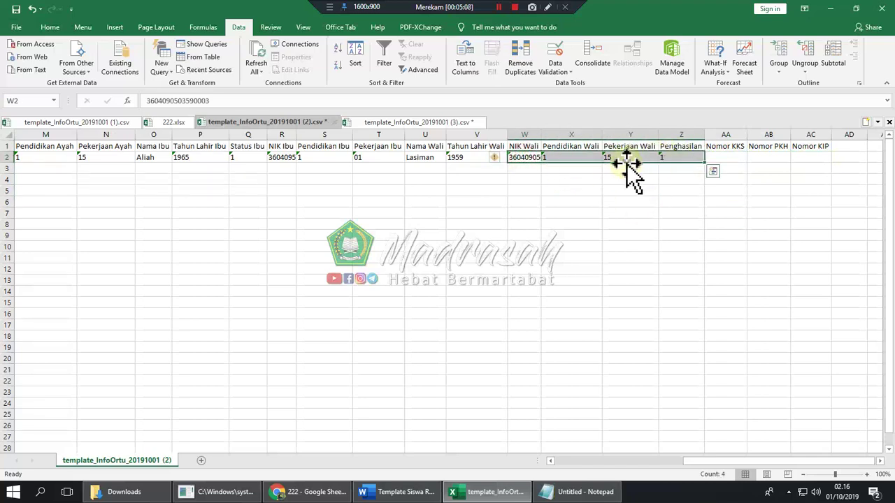
{"action": "left_click", "coordinate": [529, 170]}
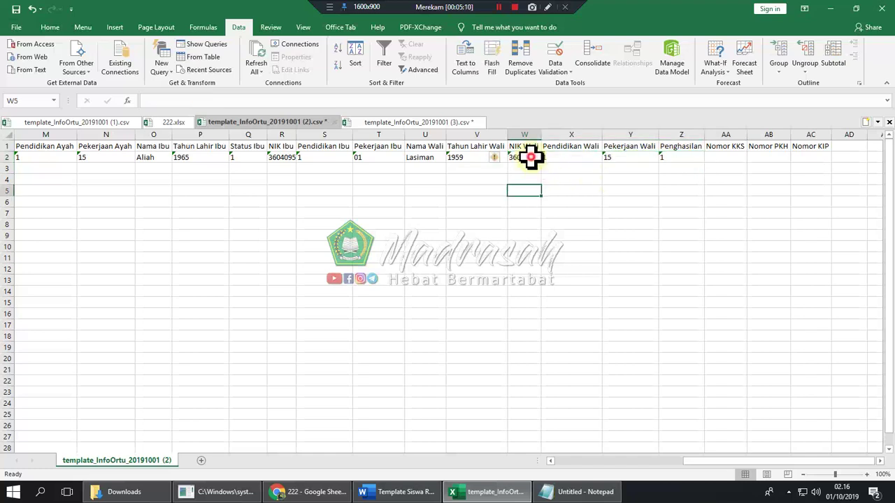
{"action": "left_click_drag", "start_coordinate": [529, 160], "coordinate": [692, 153]}
{"action": "left_click", "coordinate": [607, 212]}
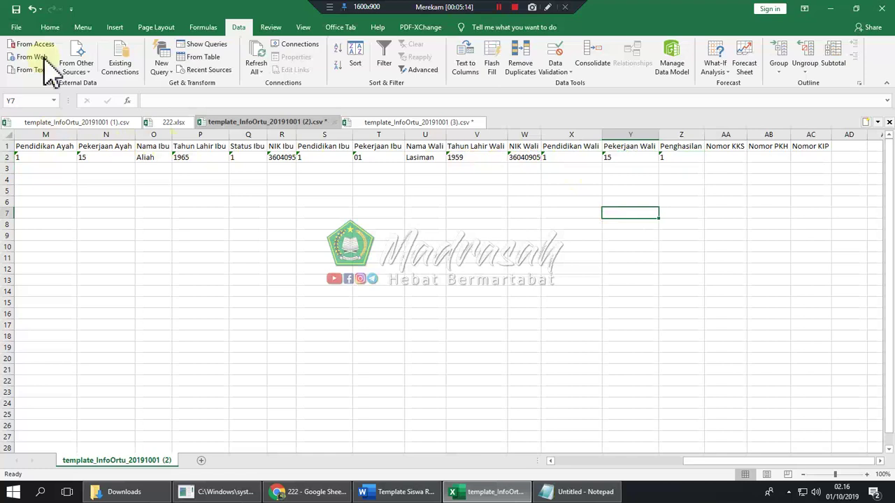
{"action": "left_click", "coordinate": [143, 169]}
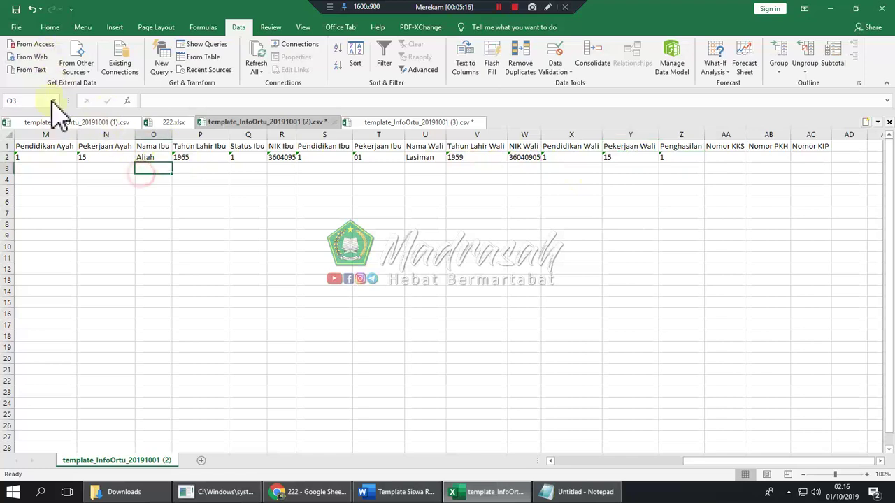
Save the CSV template's changes and save a copy to the Desktop as an Excel Workbook named wali
{"action": "left_click", "coordinate": [17, 28]}
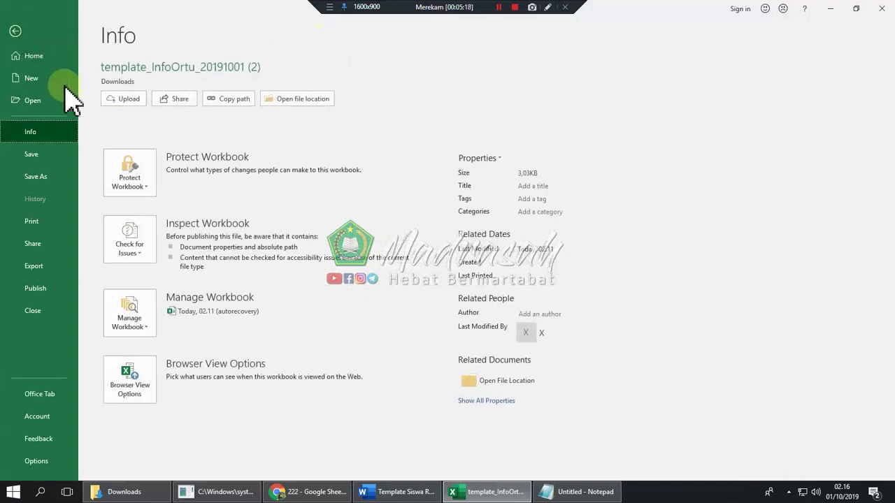
{"action": "left_click", "coordinate": [31, 154]}
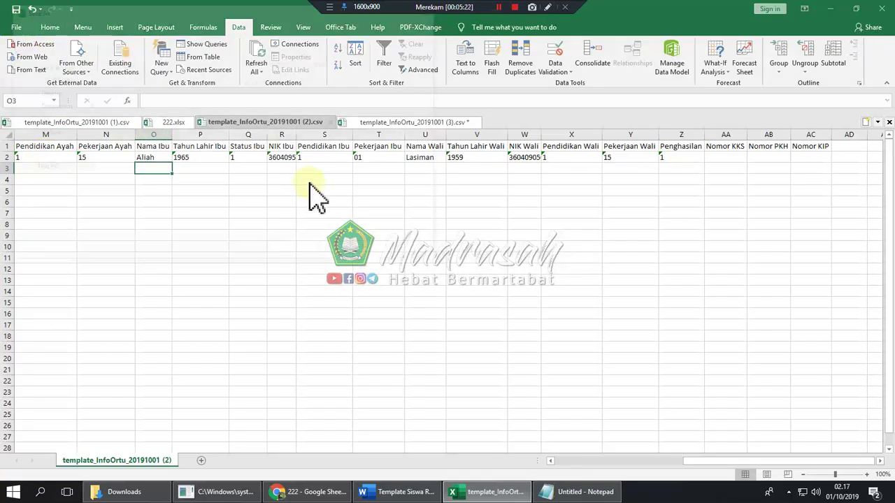
{"action": "key", "text": "F12"}
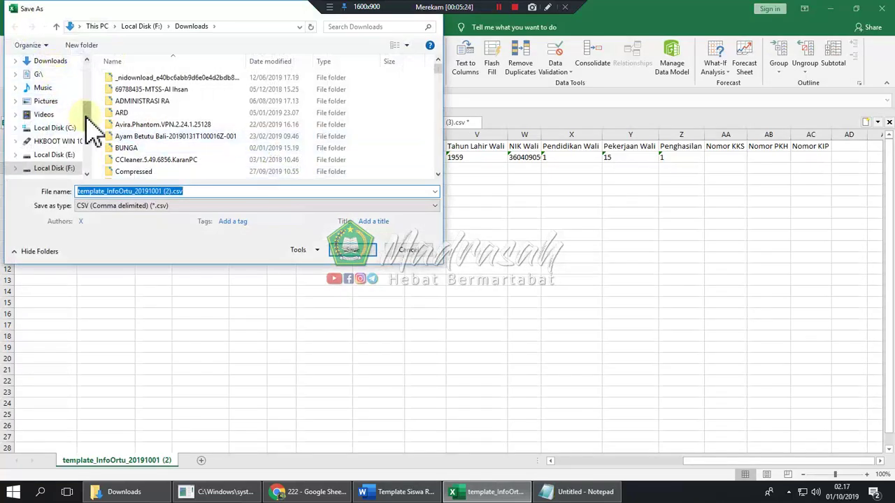
{"action": "left_click_drag", "start_coordinate": [87, 105], "coordinate": [92, 66]}
{"action": "left_click", "coordinate": [48, 96]}
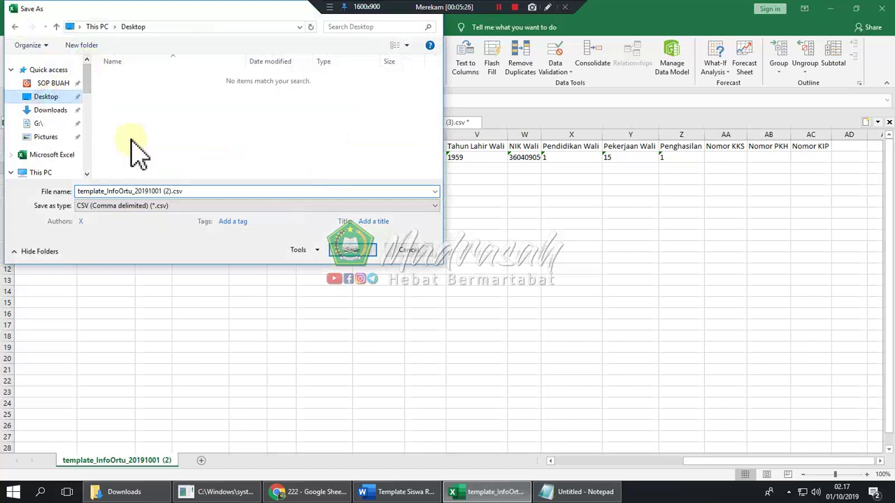
{"action": "left_click", "coordinate": [203, 206]}
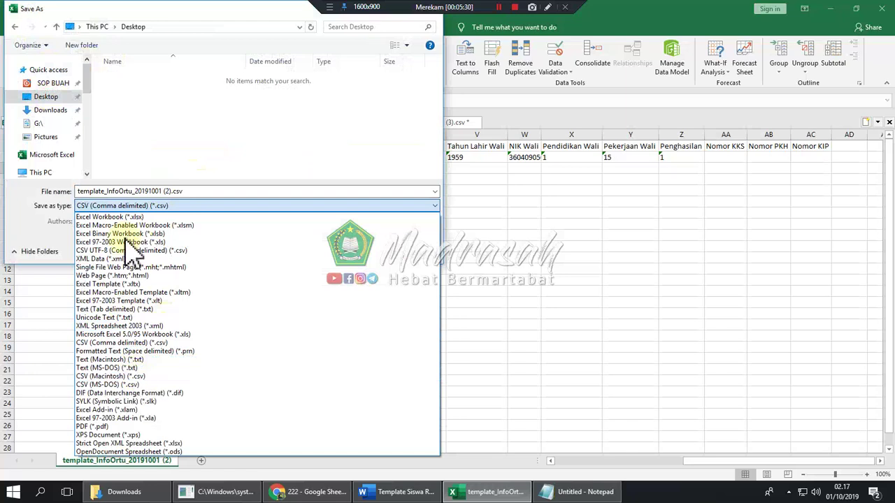
{"action": "left_click", "coordinate": [154, 217]}
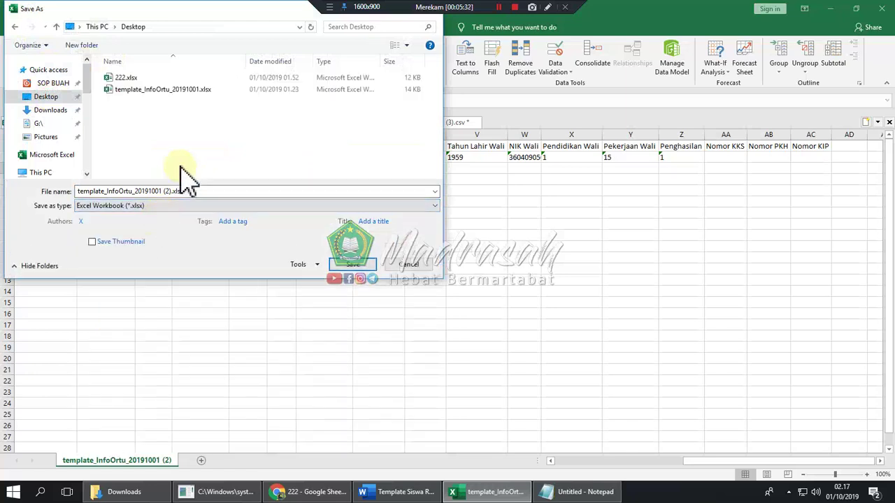
{"action": "left_click", "coordinate": [219, 190]}
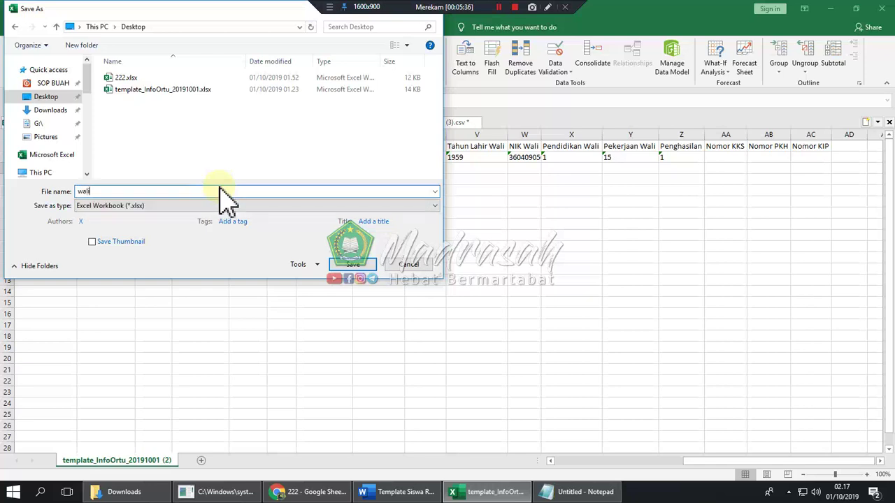
{"action": "key", "text": "Return"}
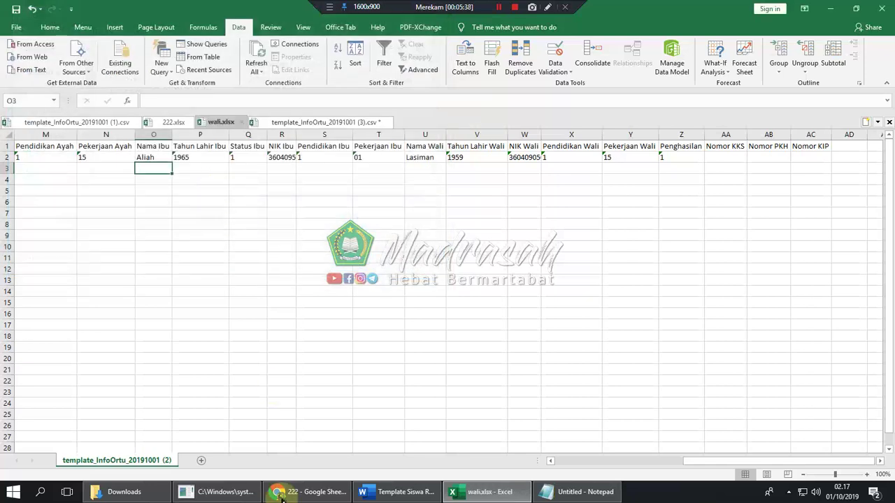
Upload wali.xlsx from the Desktop to My Drive in Google Drive
{"action": "left_click", "coordinate": [281, 495]}
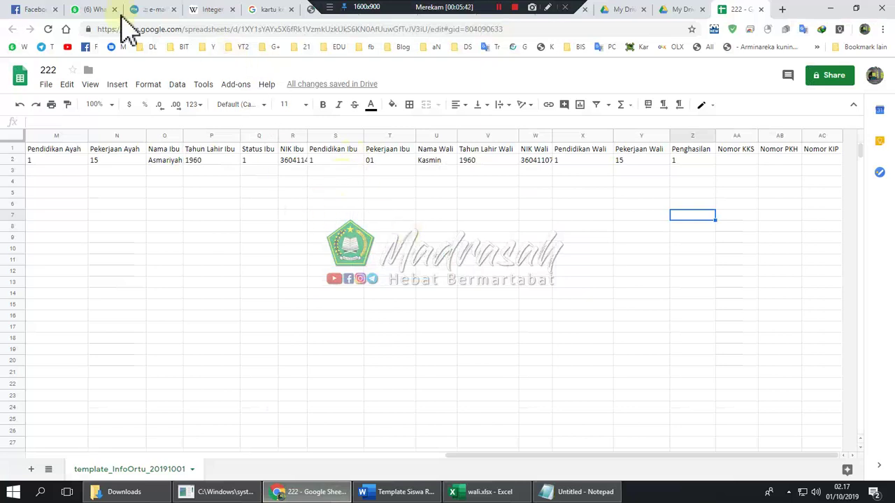
{"action": "left_click", "coordinate": [688, 10]}
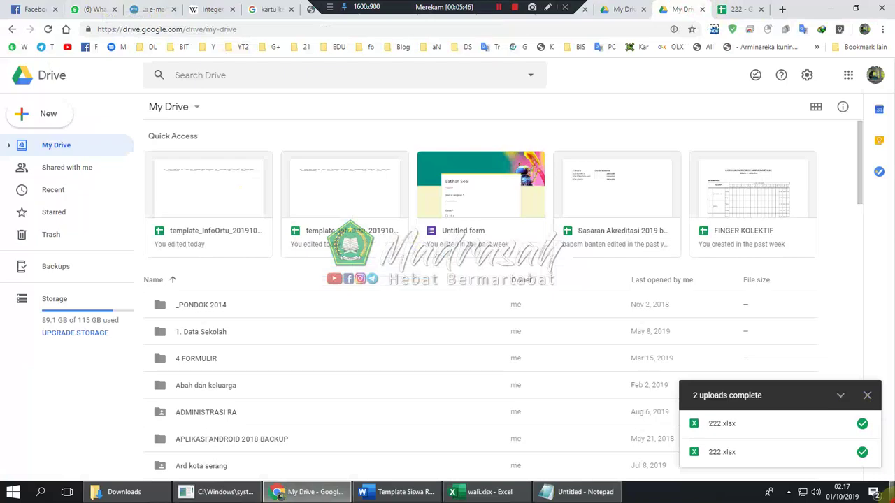
{"action": "key", "text": "super+d"}
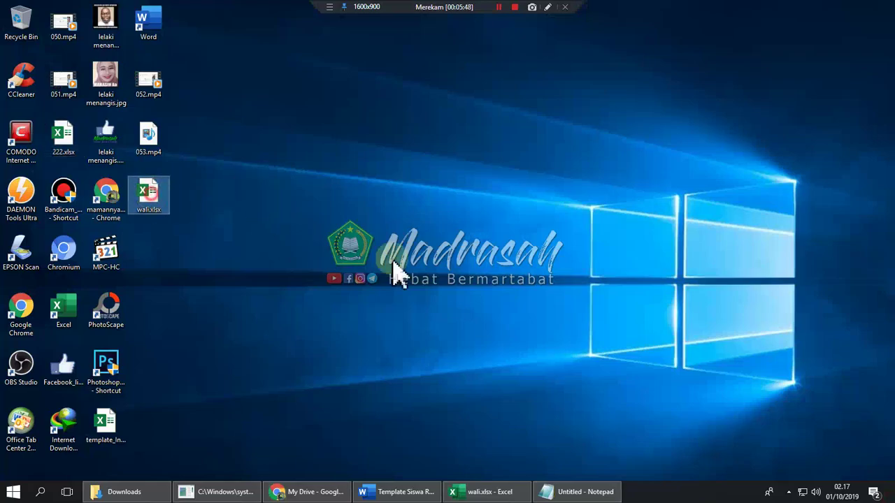
{"action": "left_click_drag", "start_coordinate": [398, 273], "coordinate": [274, 274]}
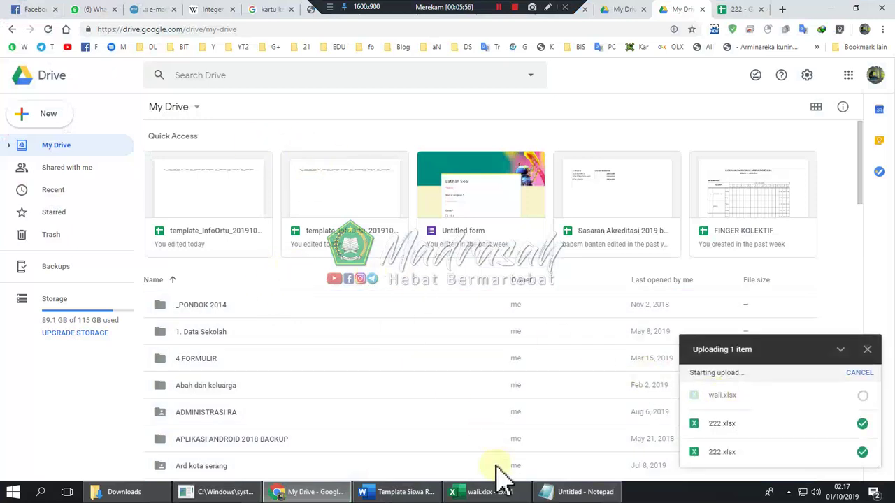
Examine the CSV file formats Excel offers for saving wali.xlsx to the Desktop, leaving the save dialog without saving
{"action": "left_click", "coordinate": [492, 492]}
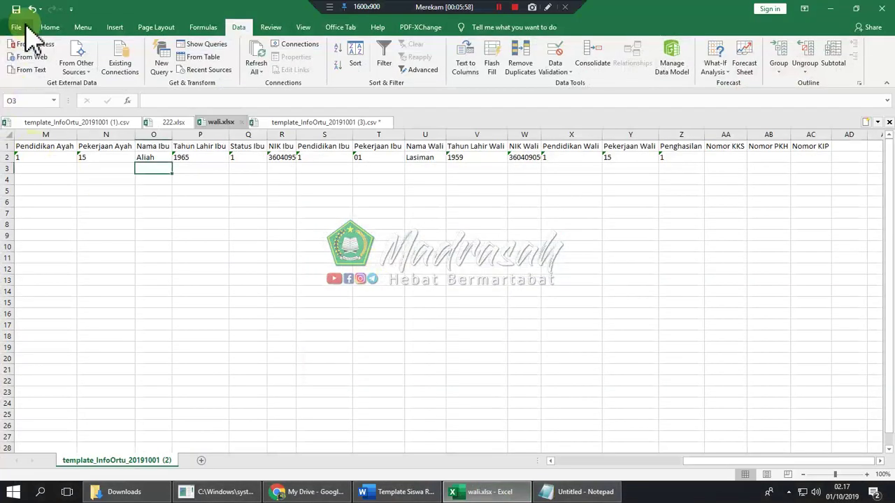
{"action": "left_click", "coordinate": [26, 27]}
{"action": "left_click", "coordinate": [47, 177]}
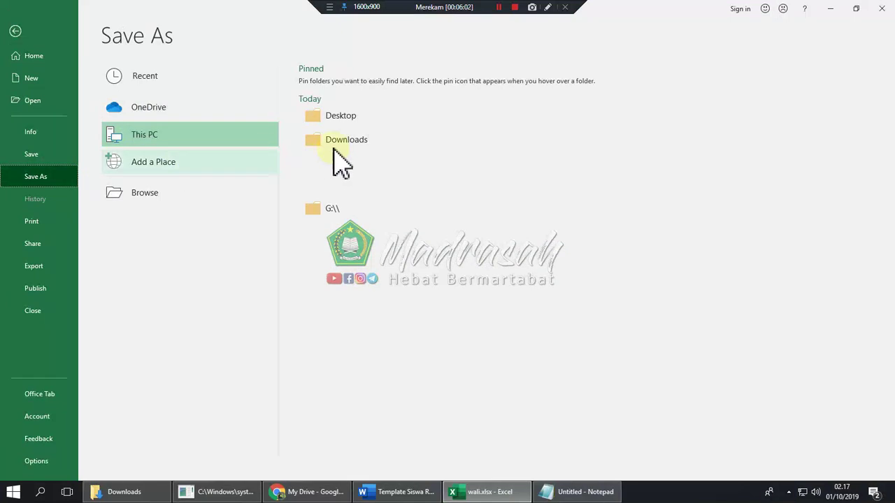
{"action": "left_click", "coordinate": [353, 117]}
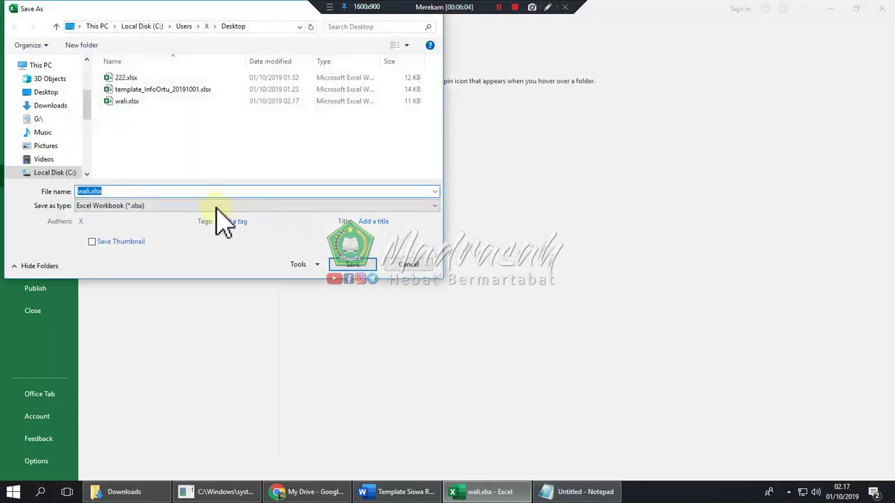
{"action": "left_click", "coordinate": [217, 206]}
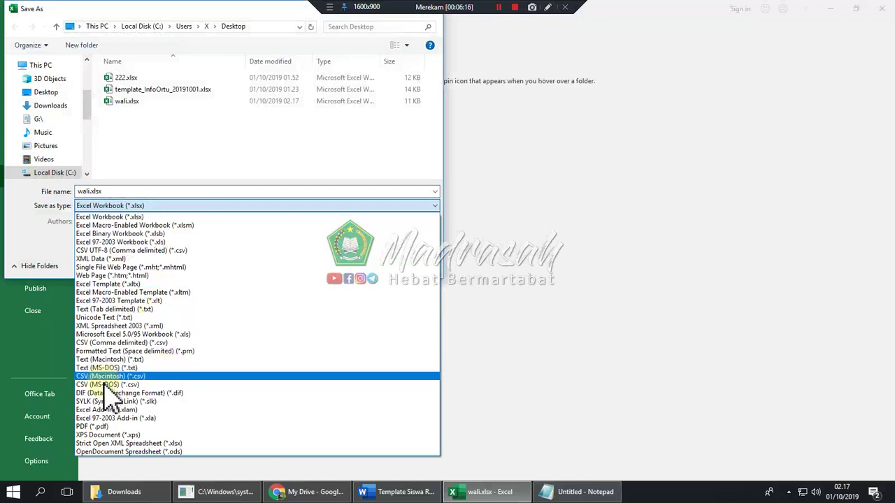
{"action": "left_click", "coordinate": [52, 251]}
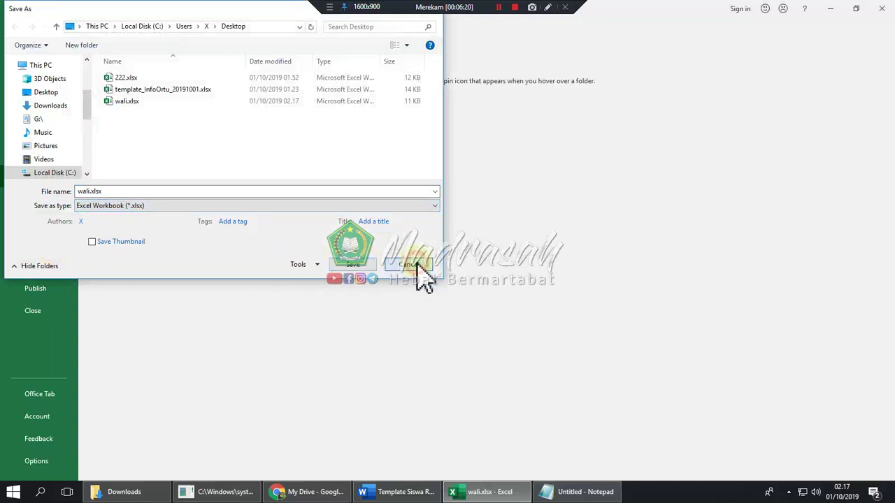
{"action": "left_click", "coordinate": [416, 263]}
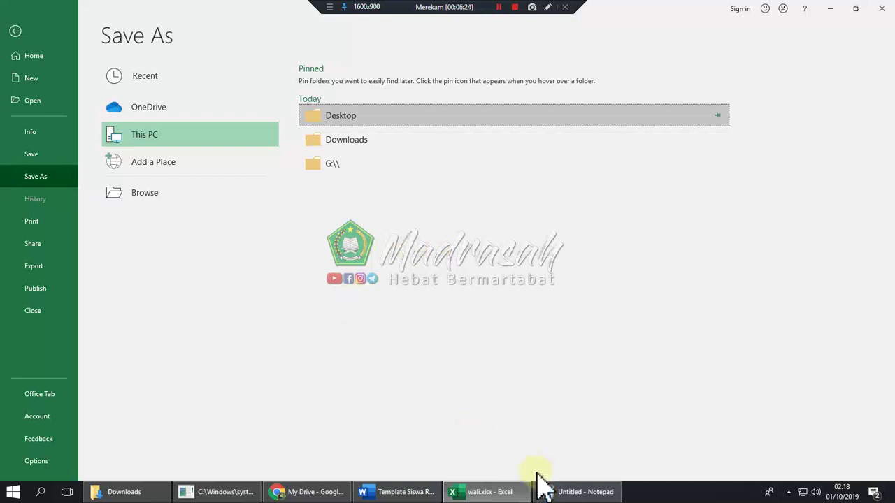
Upload the Desktop file wali.xlsx to My Drive once more
{"action": "left_click", "coordinate": [463, 492]}
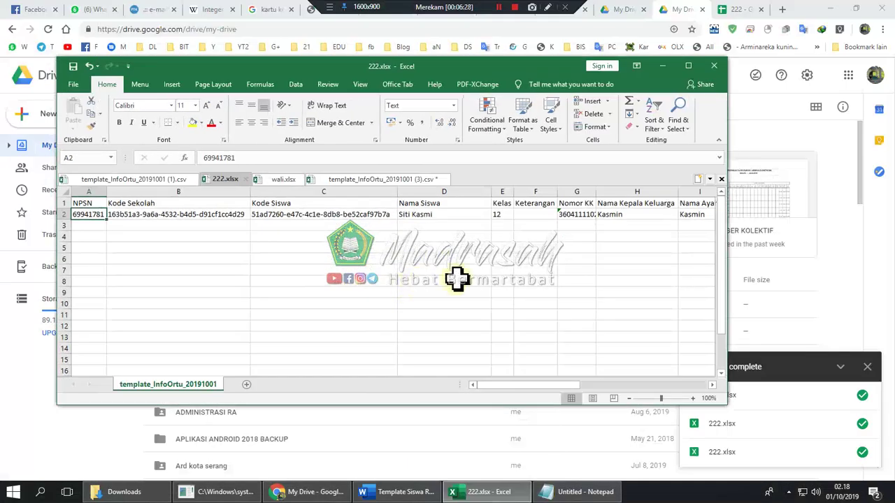
{"action": "left_click", "coordinate": [687, 14]}
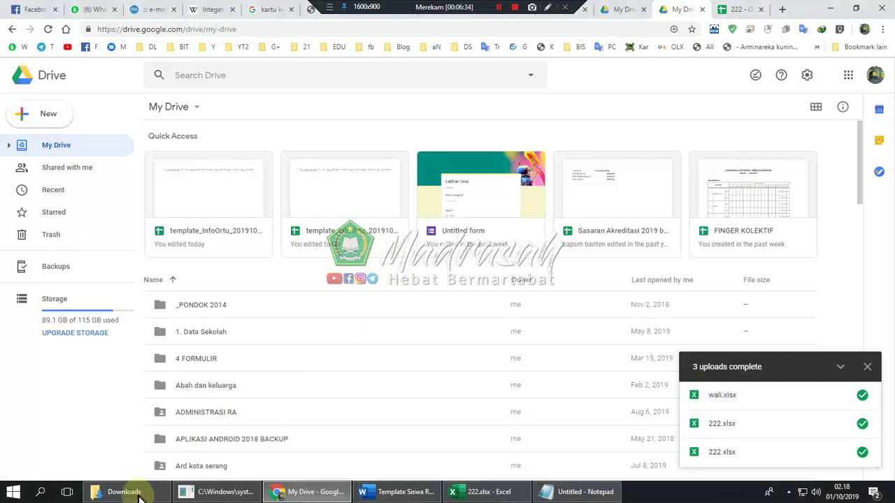
{"action": "left_click", "coordinate": [117, 492]}
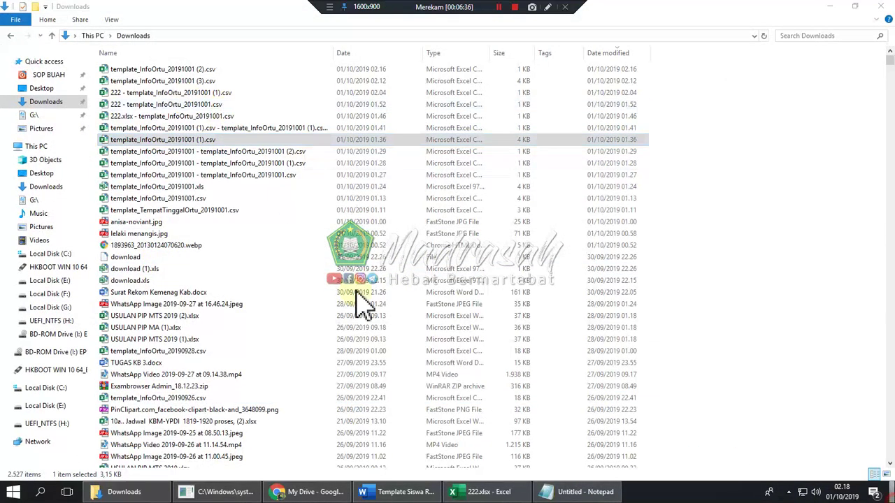
{"action": "key", "text": "super+d"}
{"action": "left_click", "coordinate": [148, 193]}
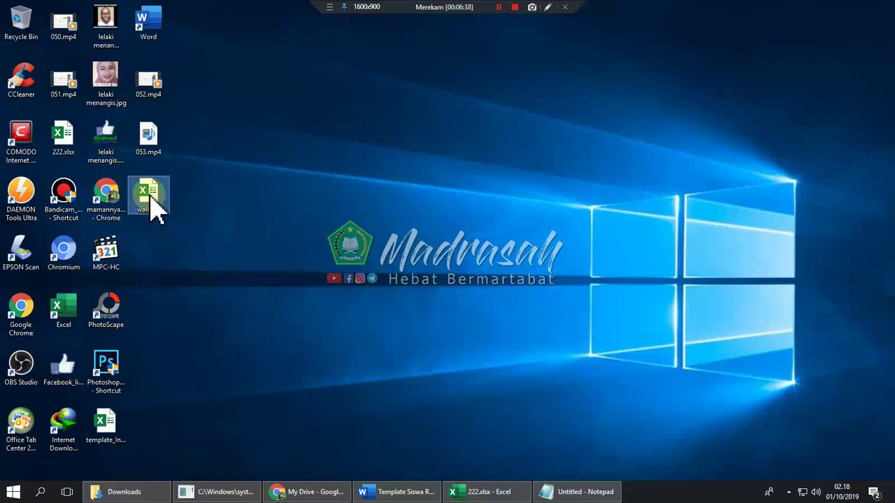
{"action": "double_click", "coordinate": [159, 204]}
{"action": "left_click_drag", "start_coordinate": [160, 204], "coordinate": [279, 303]}
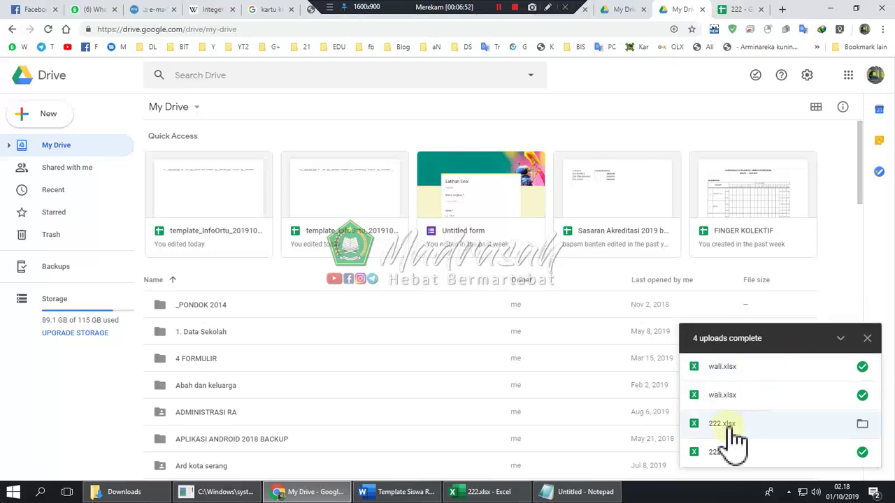
Open the newest uploaded wali.xlsx in Google Sheets and download the current sheet as comma-separated values (.csv)
{"action": "left_click", "coordinate": [727, 366]}
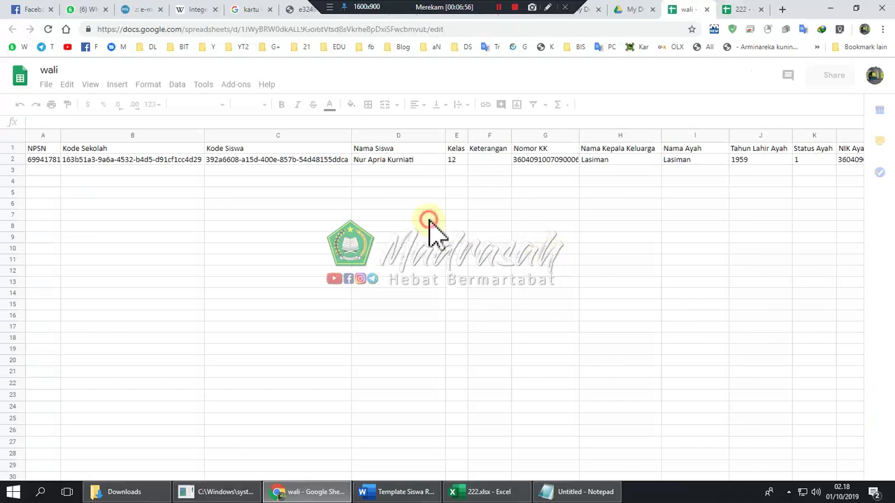
{"action": "left_click_drag", "start_coordinate": [410, 455], "coordinate": [220, 340]}
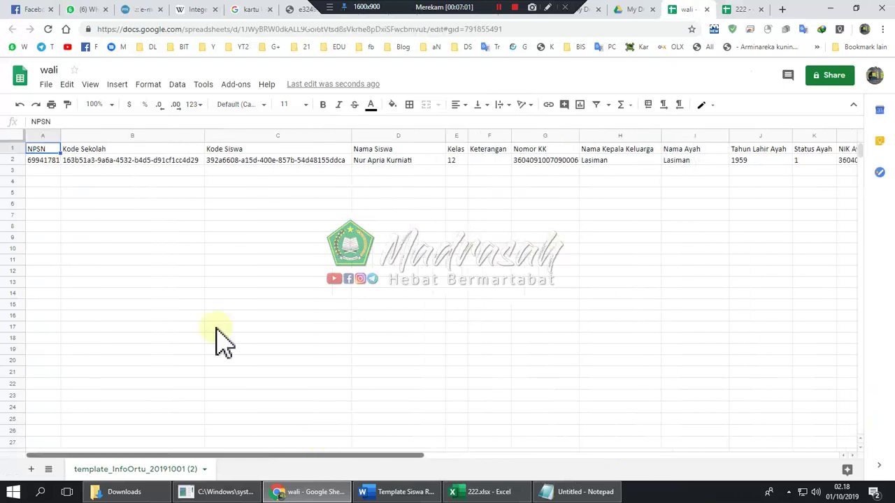
{"action": "left_click", "coordinate": [46, 84]}
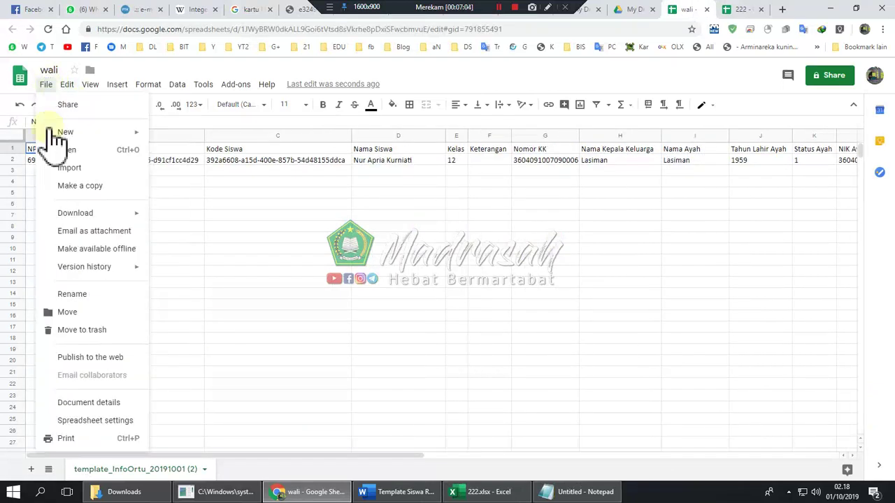
{"action": "mouse_move", "coordinate": [73, 214]}
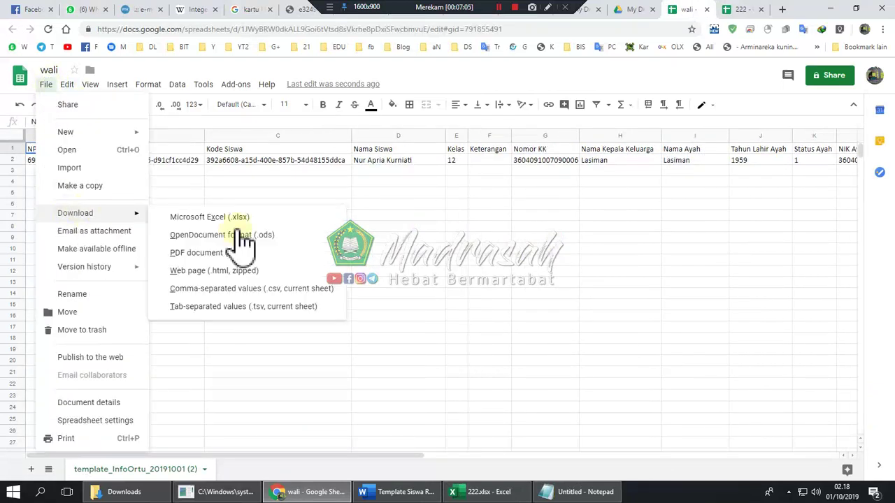
{"action": "left_click", "coordinate": [275, 289]}
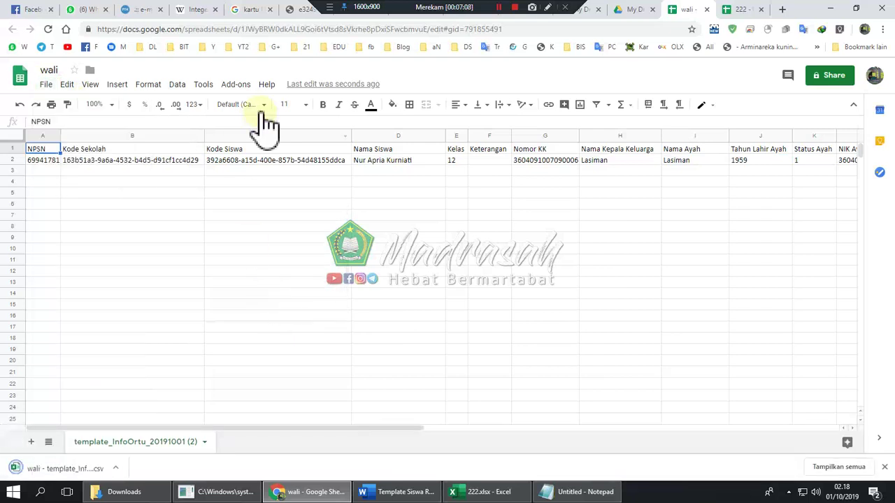
Check the student's row in the wali sheet and open the EMIS upload page for the Informasi Orangtua template
{"action": "left_click", "coordinate": [140, 8]}
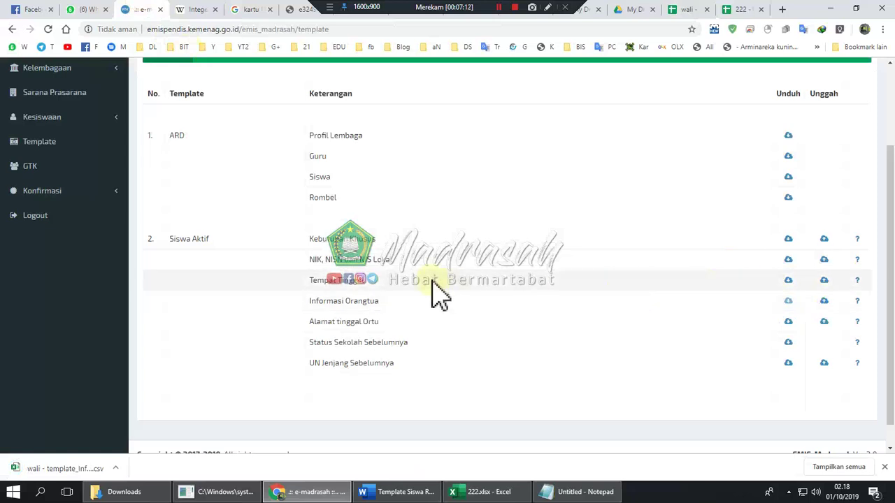
{"action": "left_click", "coordinate": [743, 9]}
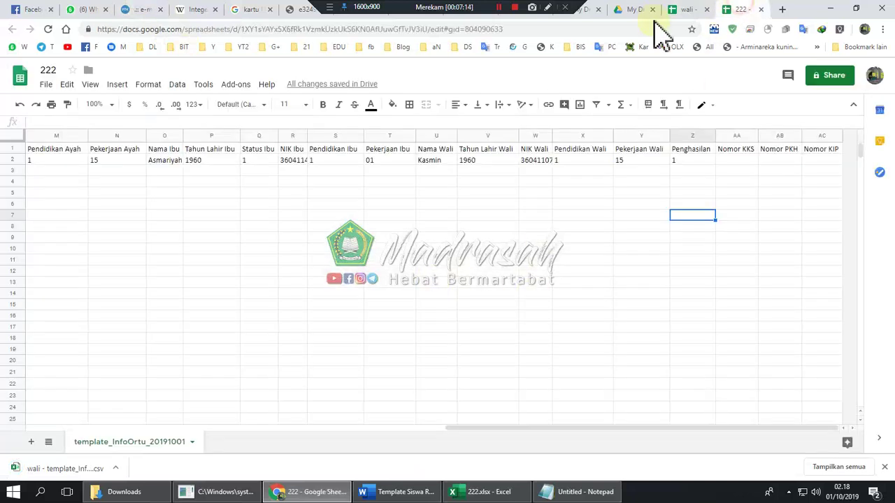
{"action": "left_click", "coordinate": [697, 11]}
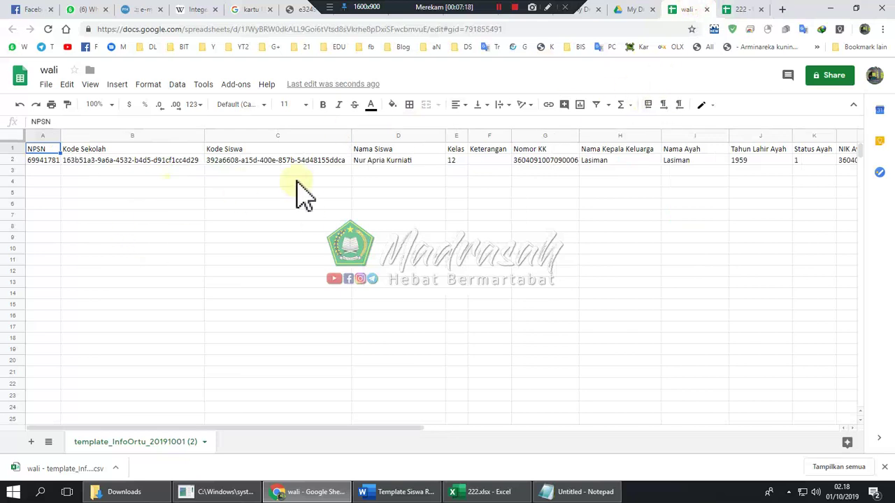
{"action": "left_click", "coordinate": [398, 163]}
{"action": "left_click", "coordinate": [143, 10]}
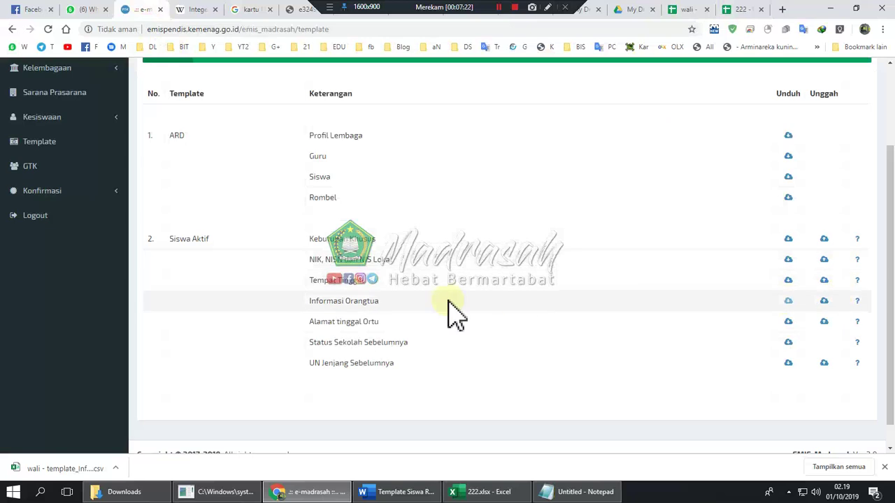
{"action": "left_click", "coordinate": [825, 301]}
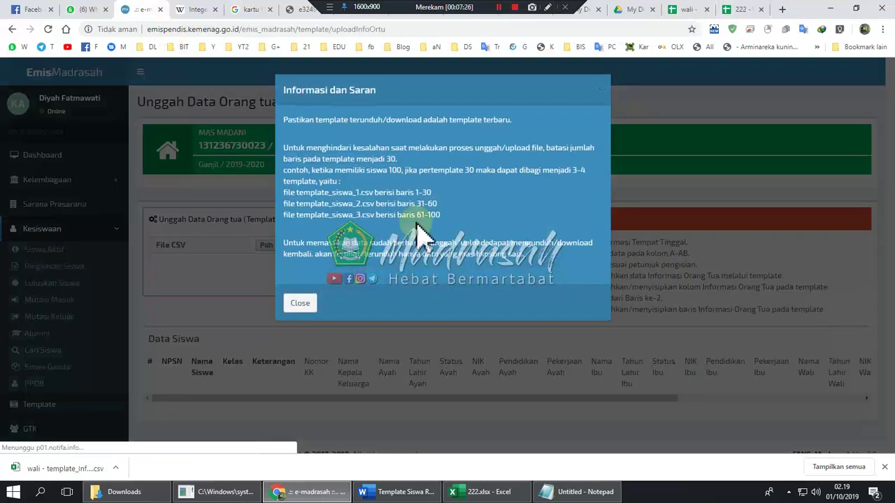
Read the template_siswa_1.csv row-range example in the Informasi dan Saran notice and dismiss the notice
{"action": "left_click_drag", "start_coordinate": [376, 194], "coordinate": [455, 194]}
{"action": "triple_click", "coordinate": [414, 192]}
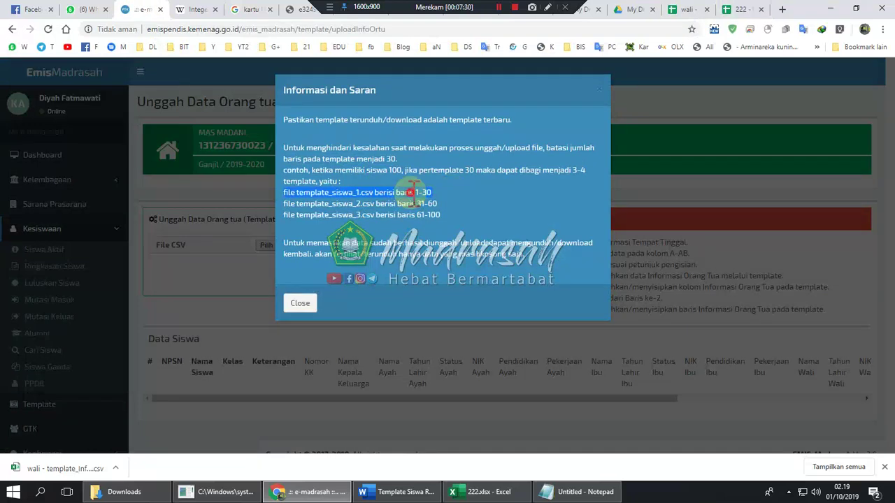
{"action": "triple_click", "coordinate": [410, 193]}
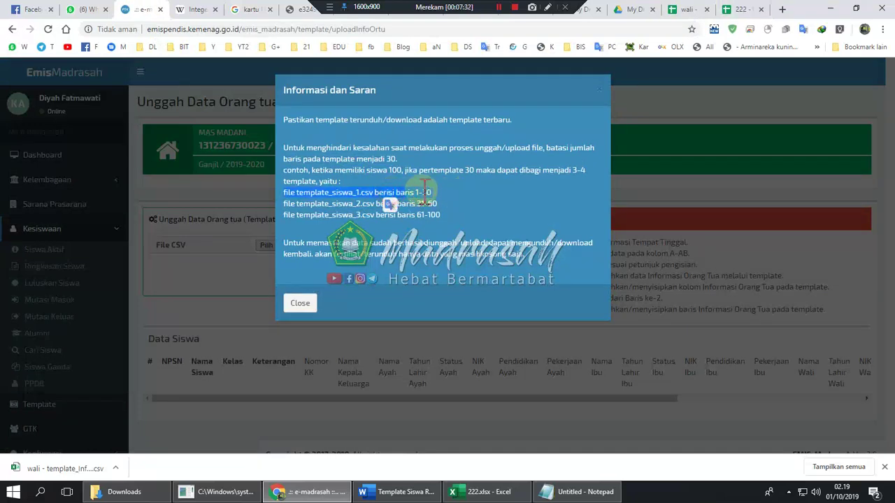
{"action": "left_click", "coordinate": [301, 308]}
Choose wali - template_InfoOrtu_20191001 (2).csv from Downloads as the File CSV for Unggah Data Orang tua
{"action": "left_click", "coordinate": [273, 245]}
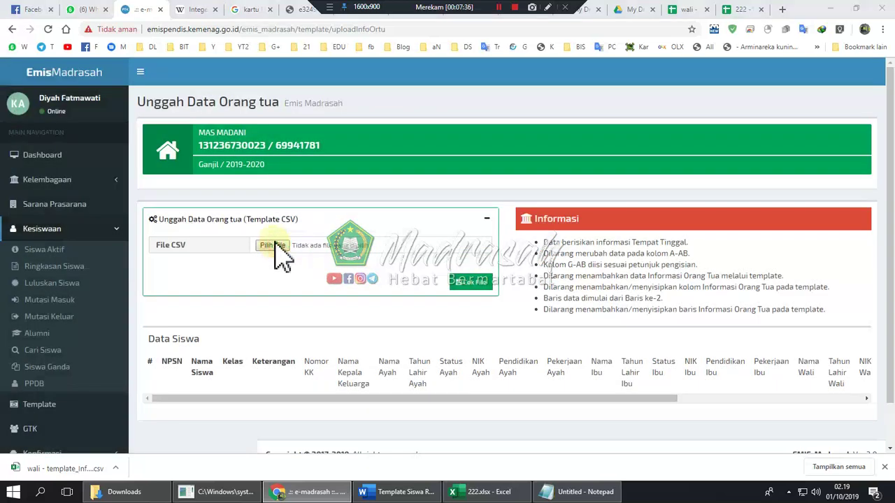
{"action": "double_click", "coordinate": [145, 80]}
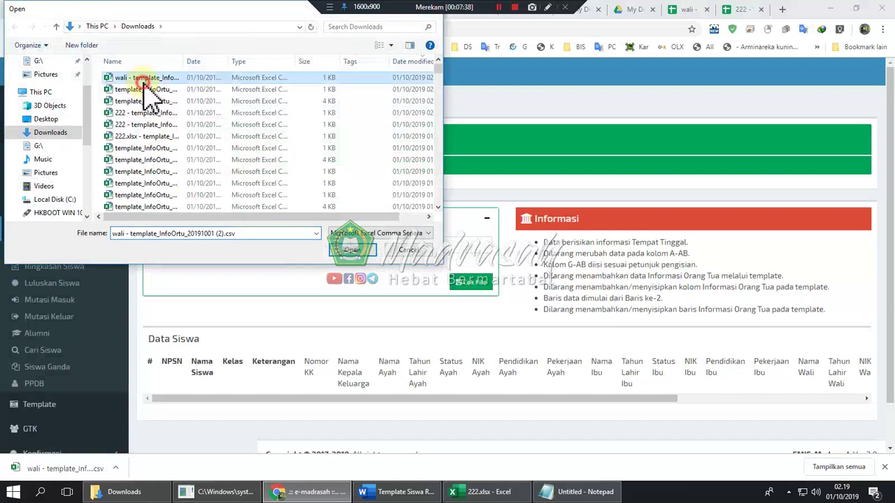